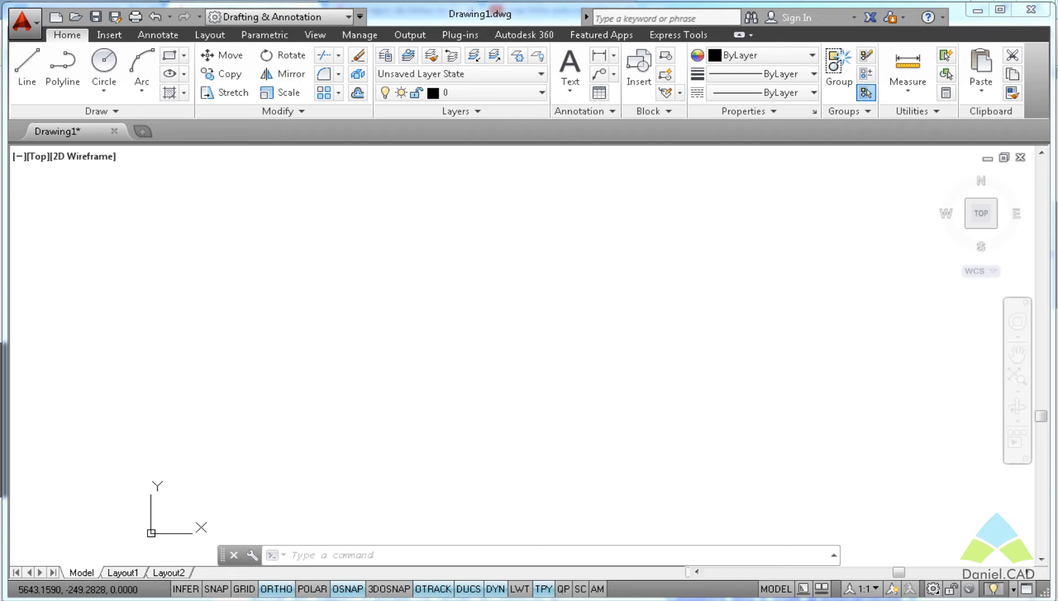
- Open the Linetype Manager with the LINETYPE command and bring up the list of linetypes available for loading
{"action": "key", "text": "Escape"}
{"action": "key", "text": "Escape"}
{"action": "key", "text": "Escape"}
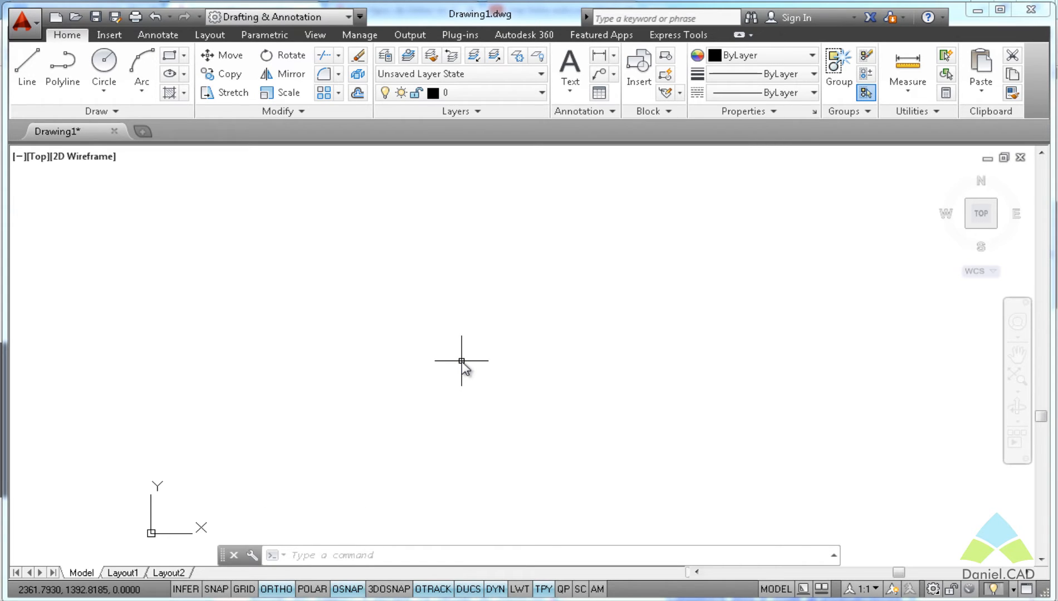
{"action": "type", "text": "LINEt"}
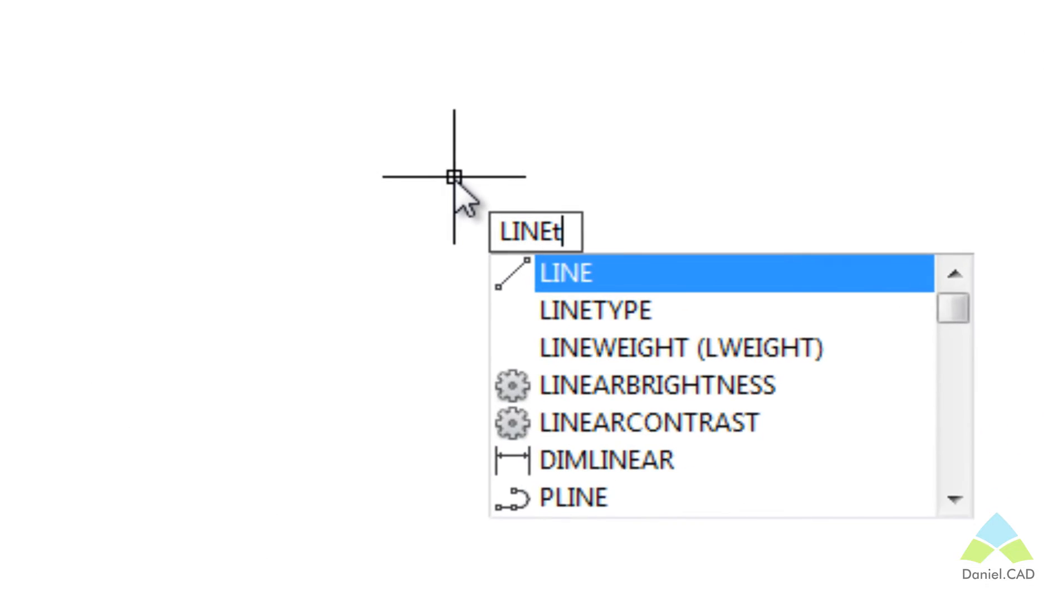
{"action": "type", "text": "ype"}
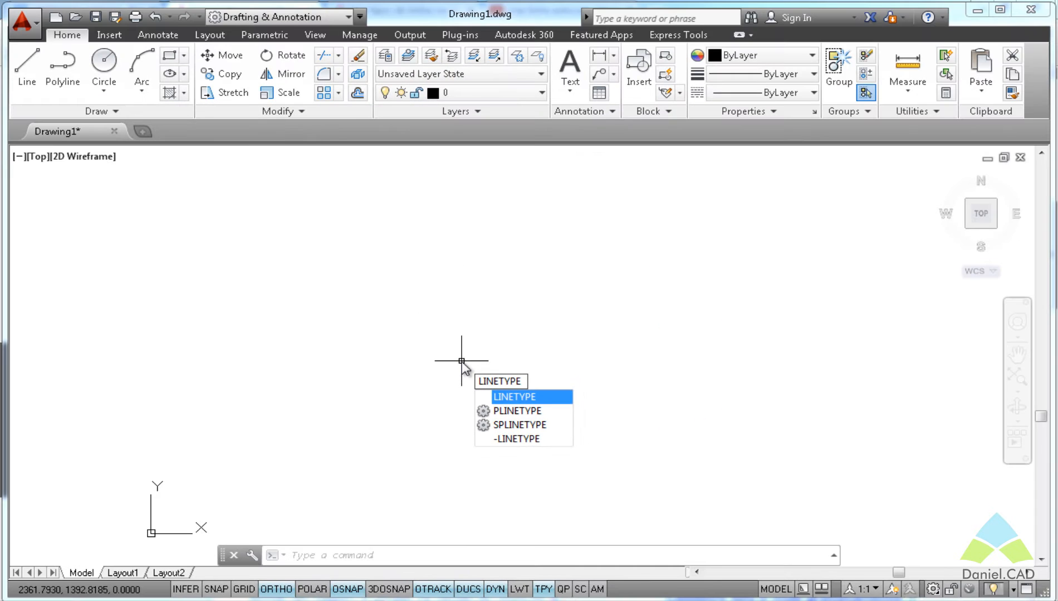
{"action": "key", "text": "Return"}
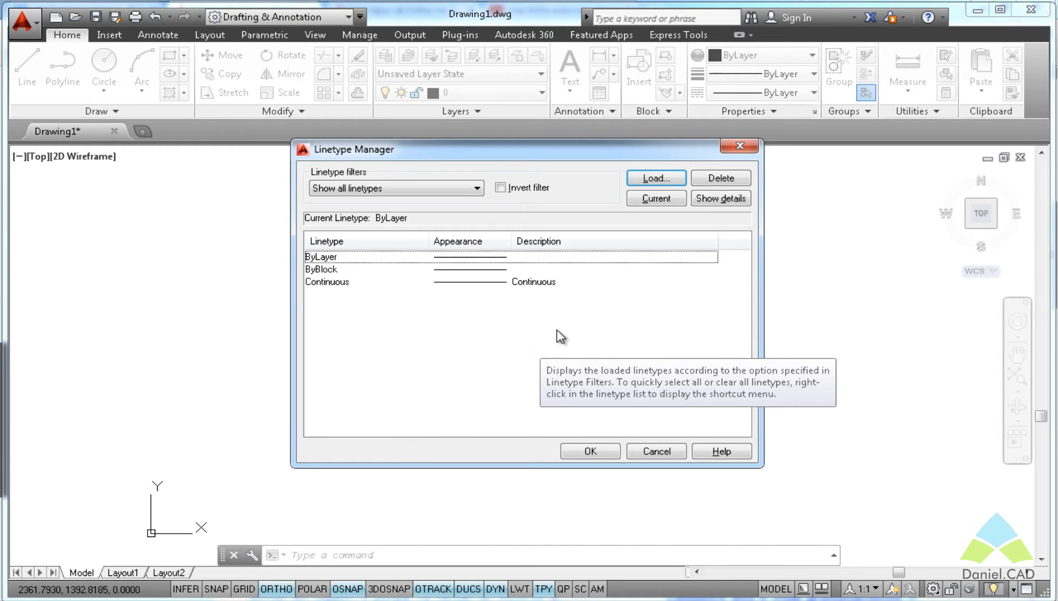
{"action": "left_click", "coordinate": [654, 178]}
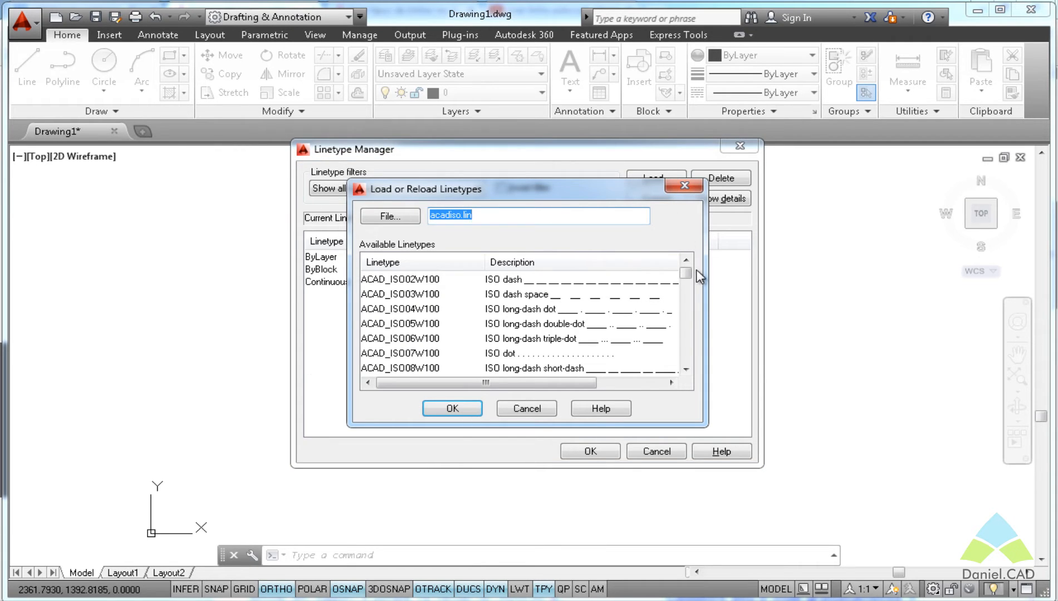
{"action": "mouse_move", "coordinate": [688, 273]}
{"action": "left_mouse_down"}
{"action": "mouse_move", "coordinate": [696, 356]}
{"action": "mouse_move", "coordinate": [702, 273]}
{"action": "left_mouse_up"}
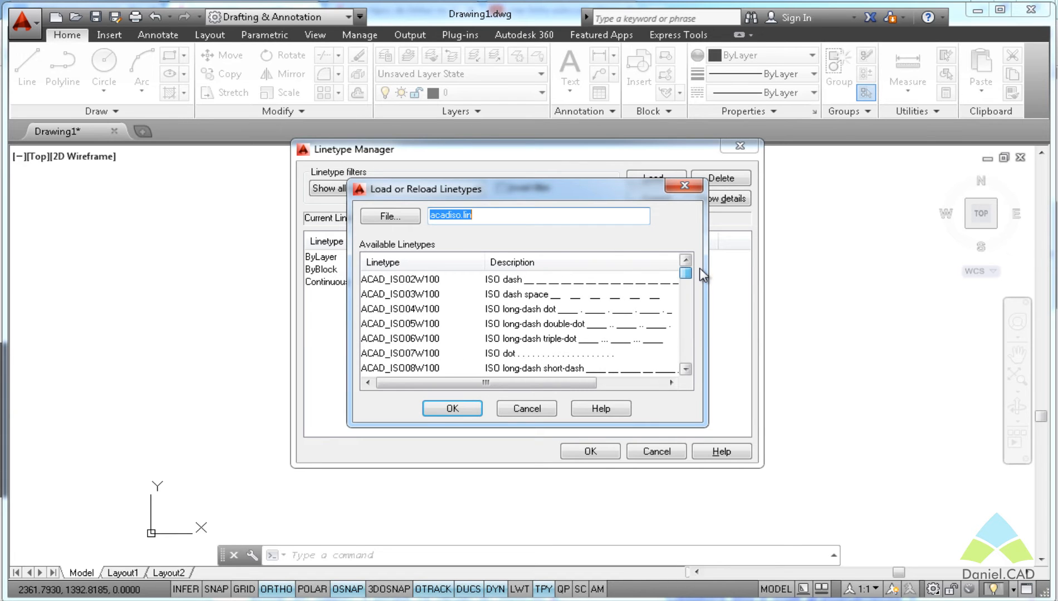
- Browse for the linetype file, check its folder path, and open acadiso.lin from the Support folder in Notepad
{"action": "left_click", "coordinate": [402, 220]}
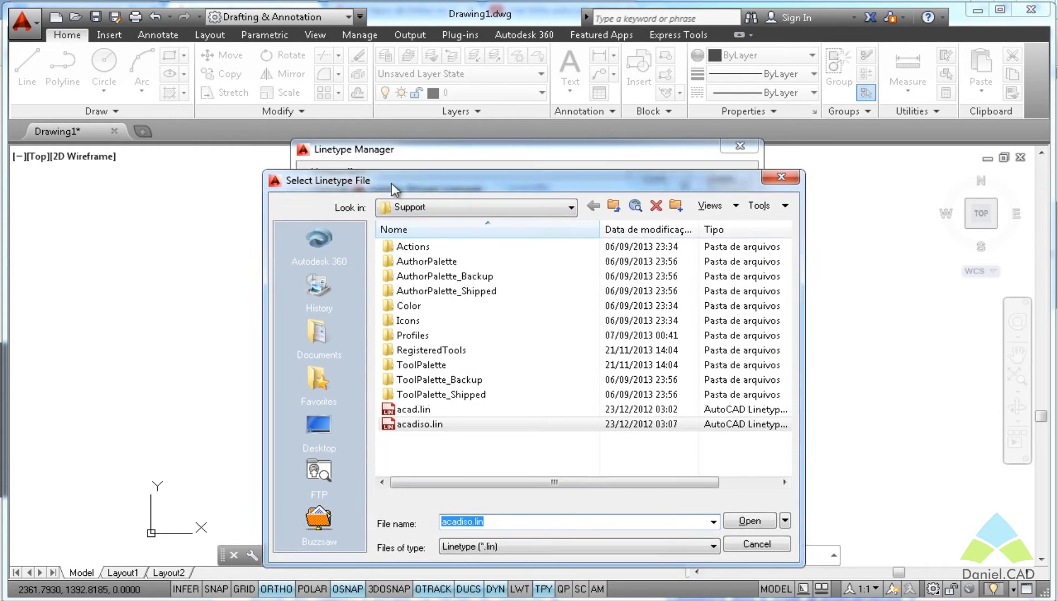
{"action": "left_click_drag", "start_coordinate": [388, 201], "coordinate": [396, 146]}
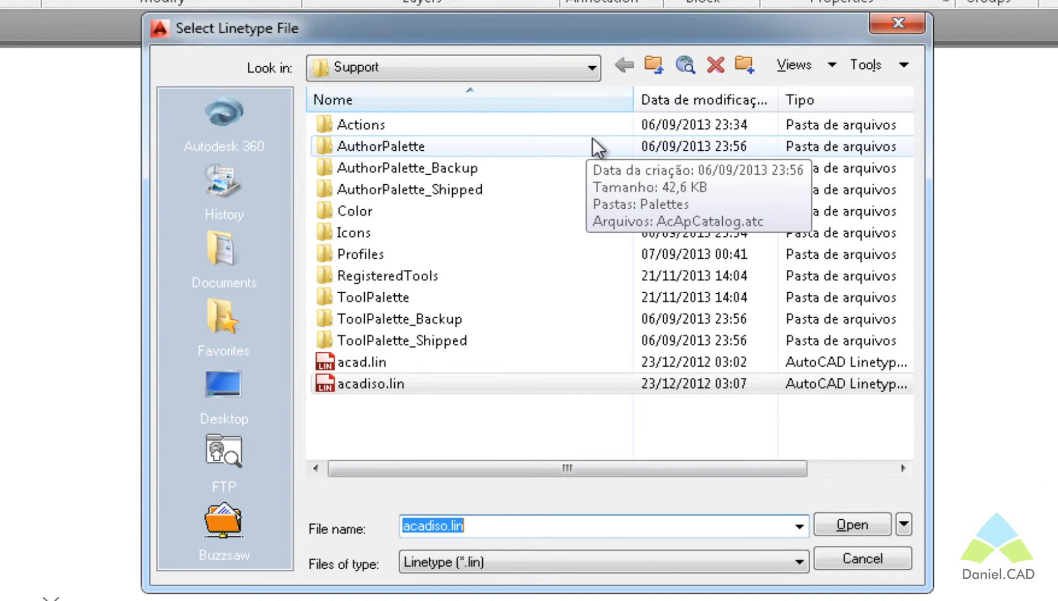
{"action": "left_click", "coordinate": [587, 70]}
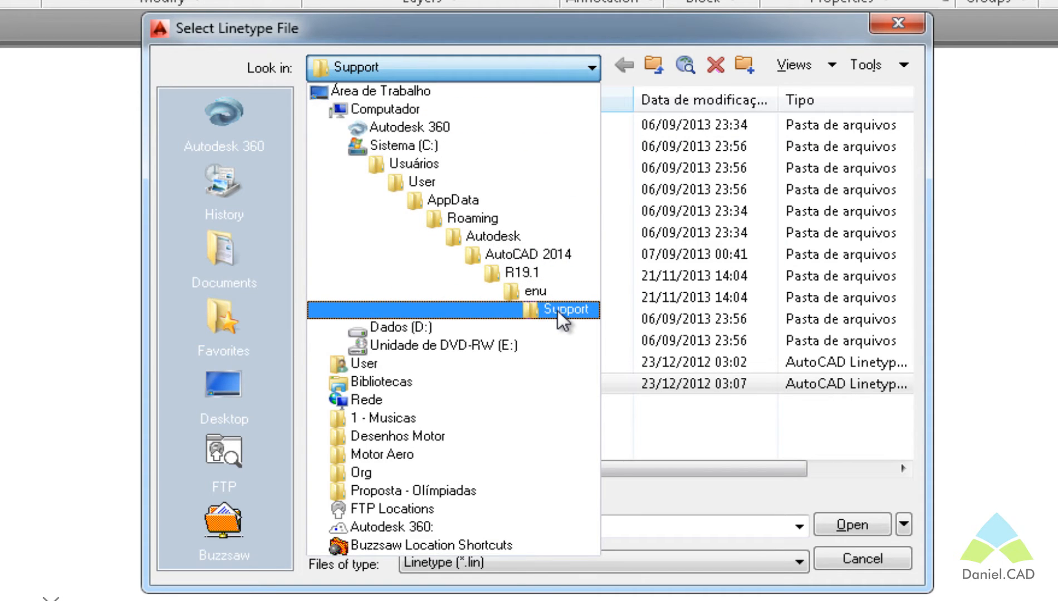
{"action": "left_click", "coordinate": [598, 47]}
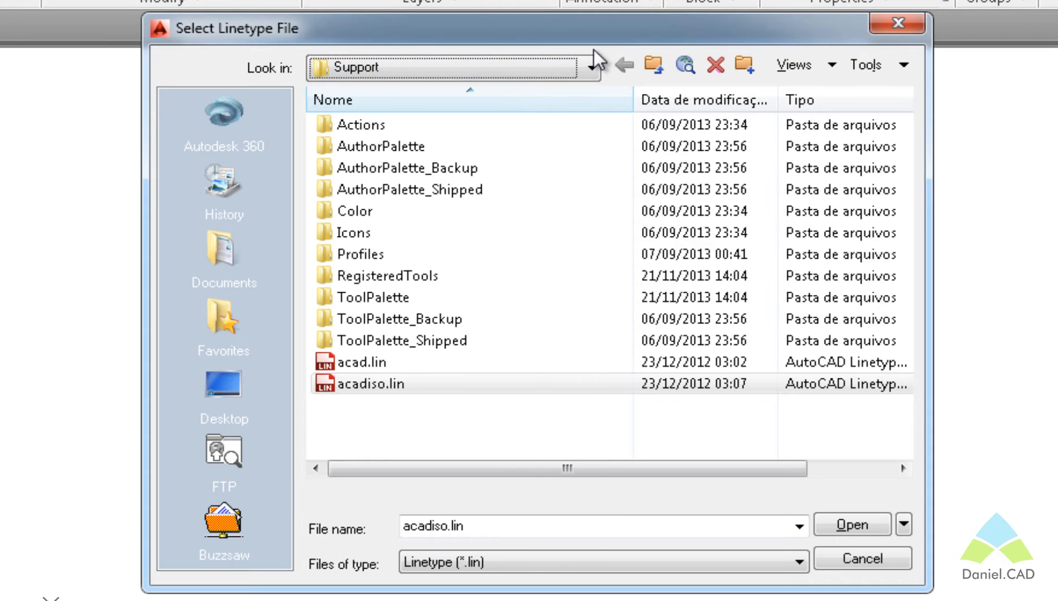
{"action": "right_click", "coordinate": [361, 386]}
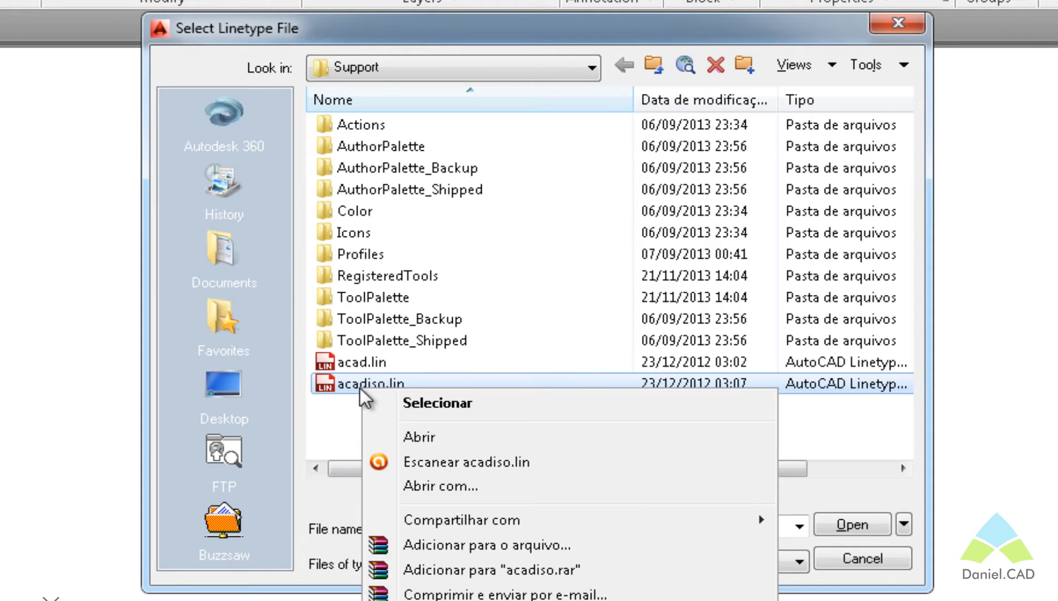
{"action": "left_click", "coordinate": [428, 436]}
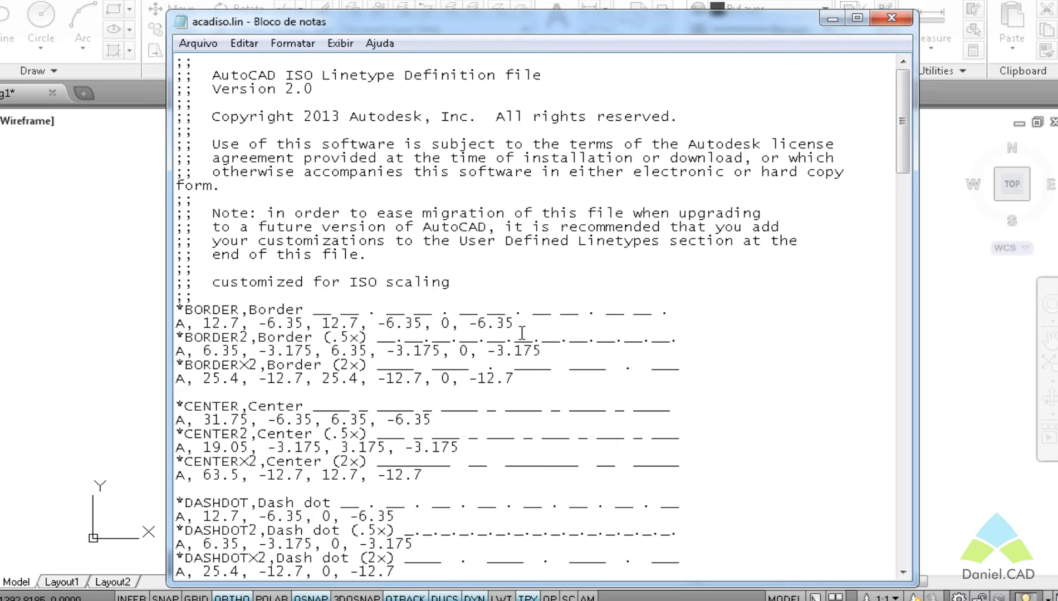
- Examine the linetype definitions in acadiso.lin, from the standard and ISO groups through to the User Defined Linetypes section
{"action": "scroll", "coordinate": [522, 333], "scroll_direction": "down", "scroll_amount": 5}
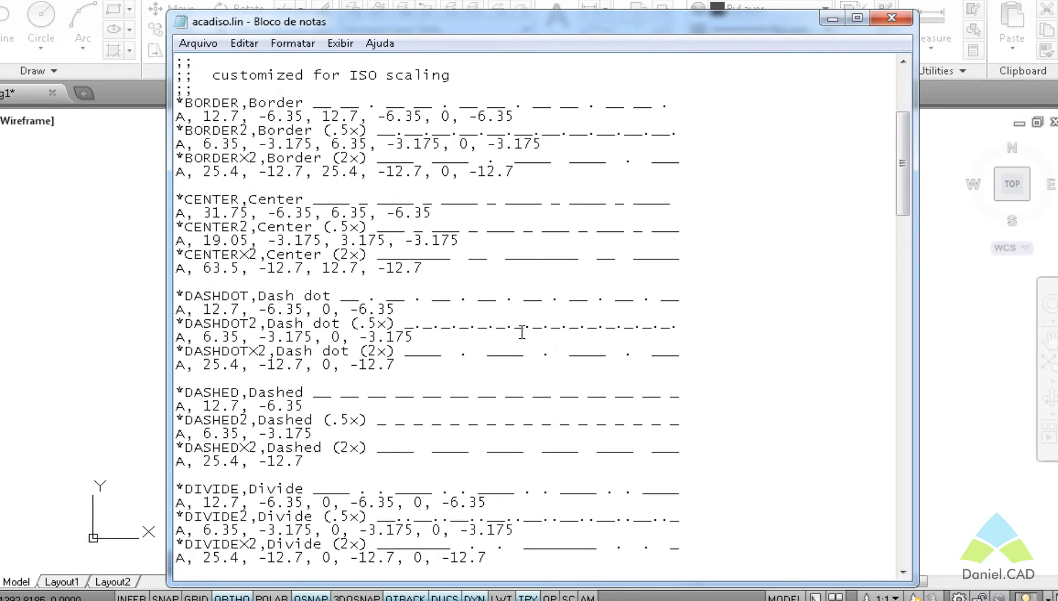
{"action": "scroll", "coordinate": [522, 333], "scroll_direction": "down", "scroll_amount": 4}
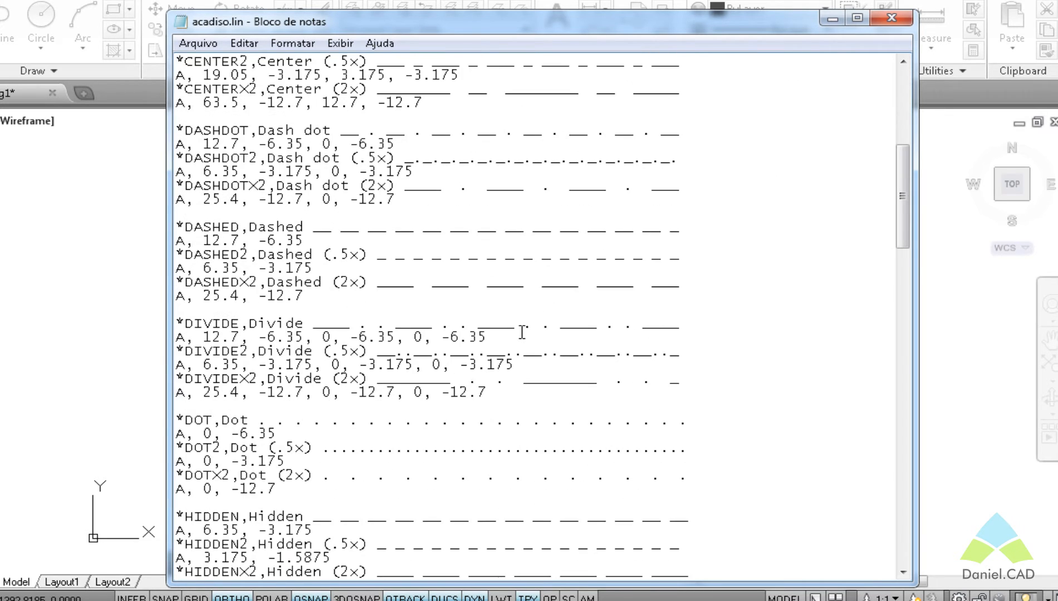
{"action": "scroll", "coordinate": [521, 332], "scroll_direction": "down", "scroll_amount": 4}
{"action": "scroll", "coordinate": [522, 333], "scroll_direction": "down", "scroll_amount": 4}
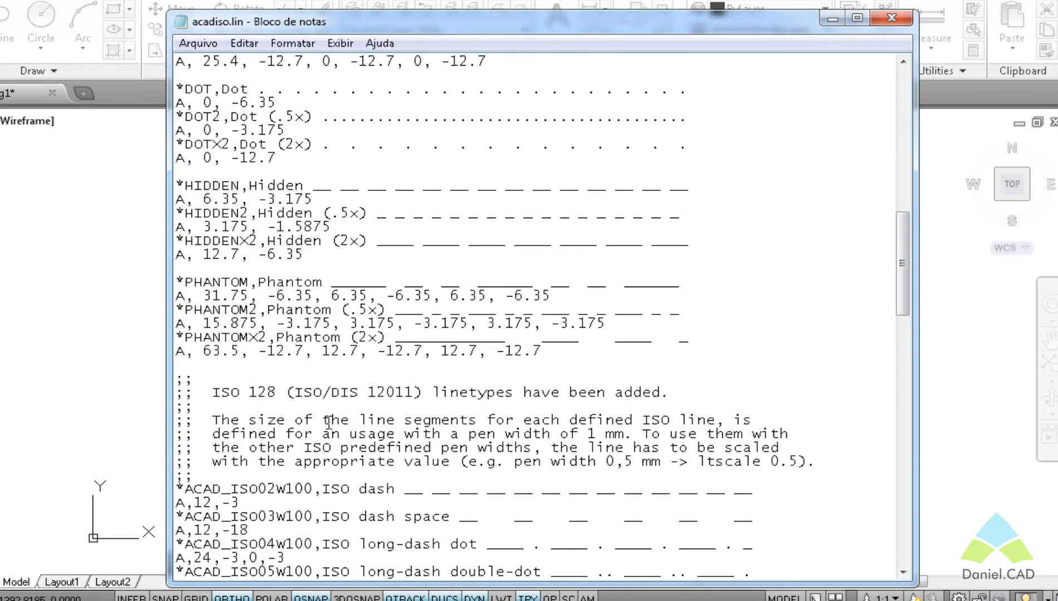
{"action": "scroll", "coordinate": [328, 421], "scroll_direction": "down", "scroll_amount": 15}
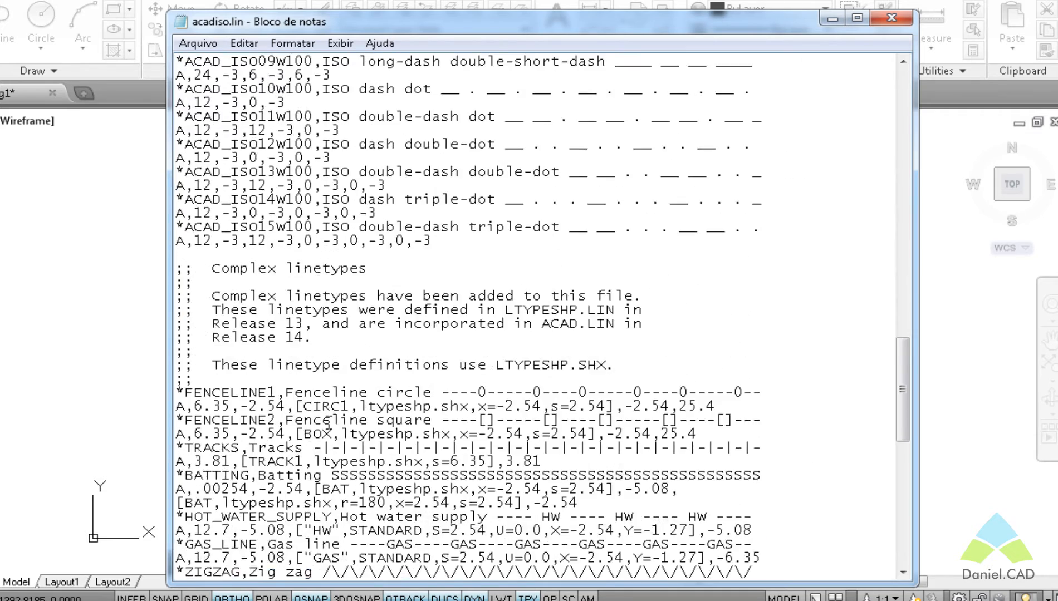
{"action": "scroll", "coordinate": [328, 421], "scroll_direction": "down", "scroll_amount": 15}
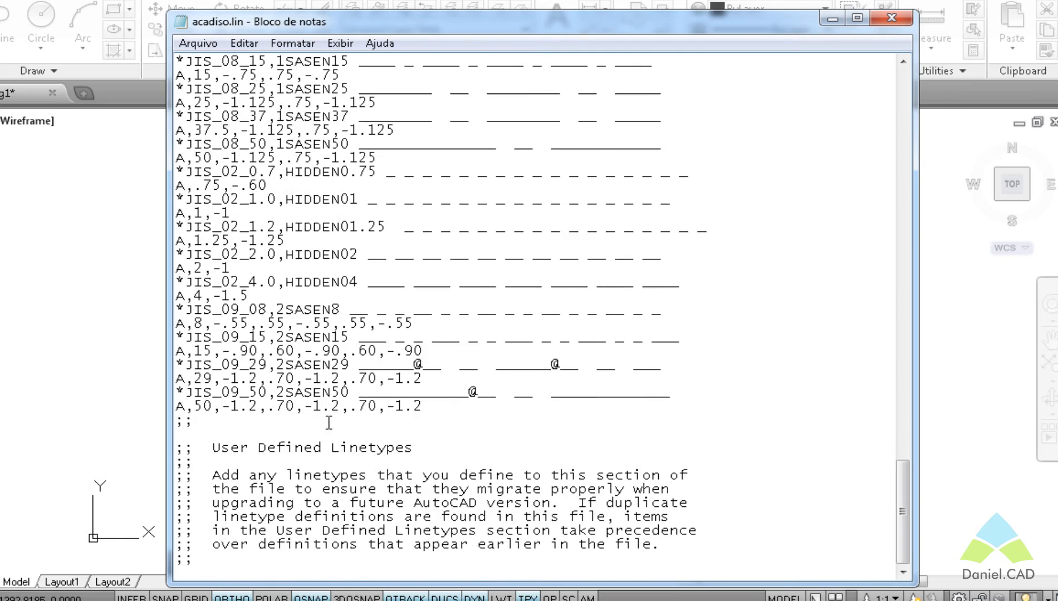
{"action": "scroll", "coordinate": [328, 423], "scroll_direction": "up", "scroll_amount": 20}
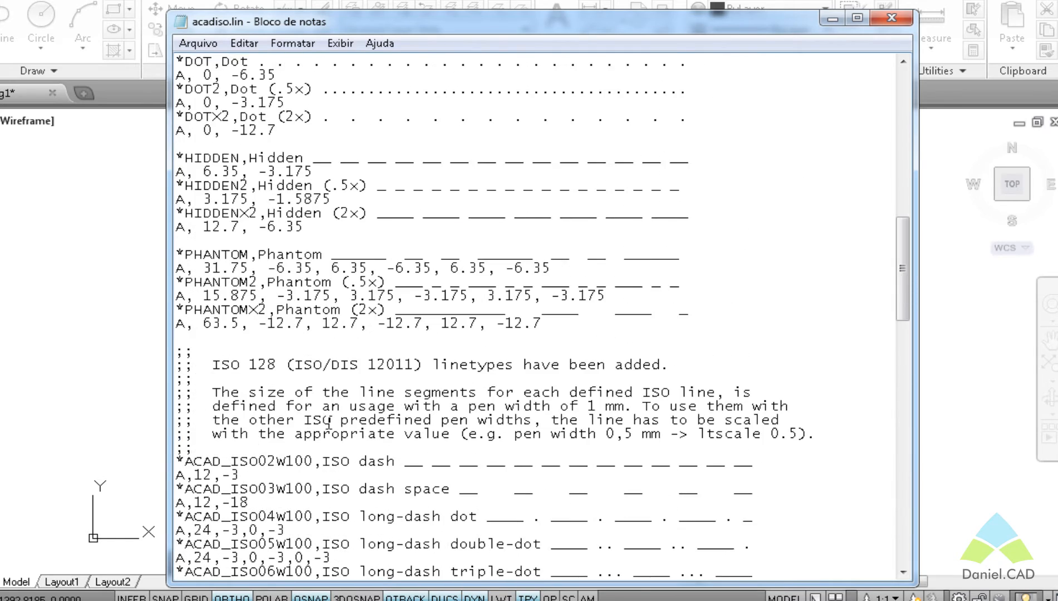
{"action": "scroll", "coordinate": [329, 421], "scroll_direction": "up", "scroll_amount": 3}
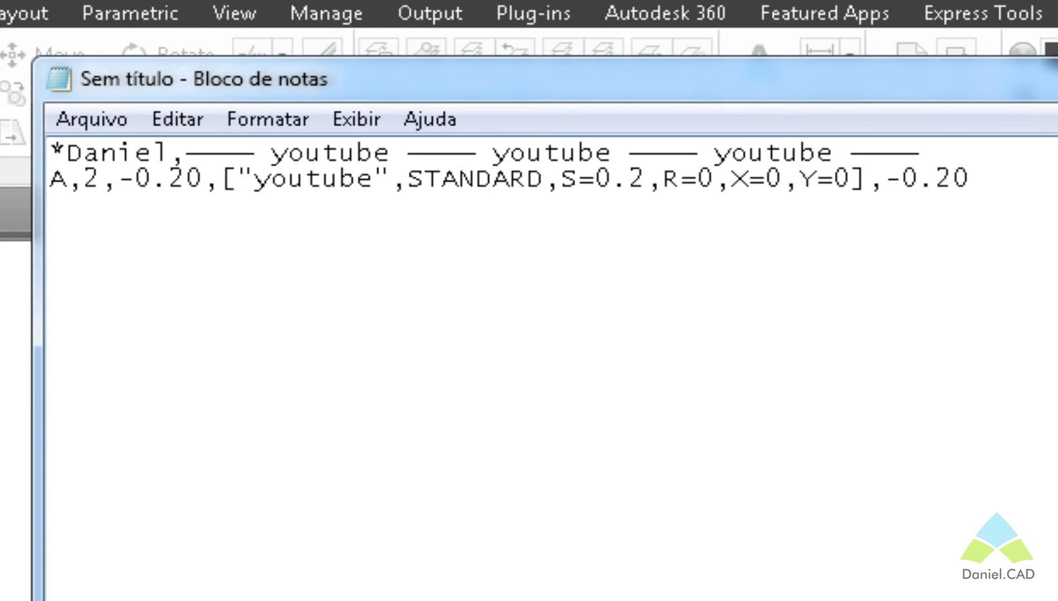
- Copy the two-line custom "youtube" linetype definition from the untitled note, close the note and return to acadiso.lin
{"action": "key", "text": "ctrl+s"}
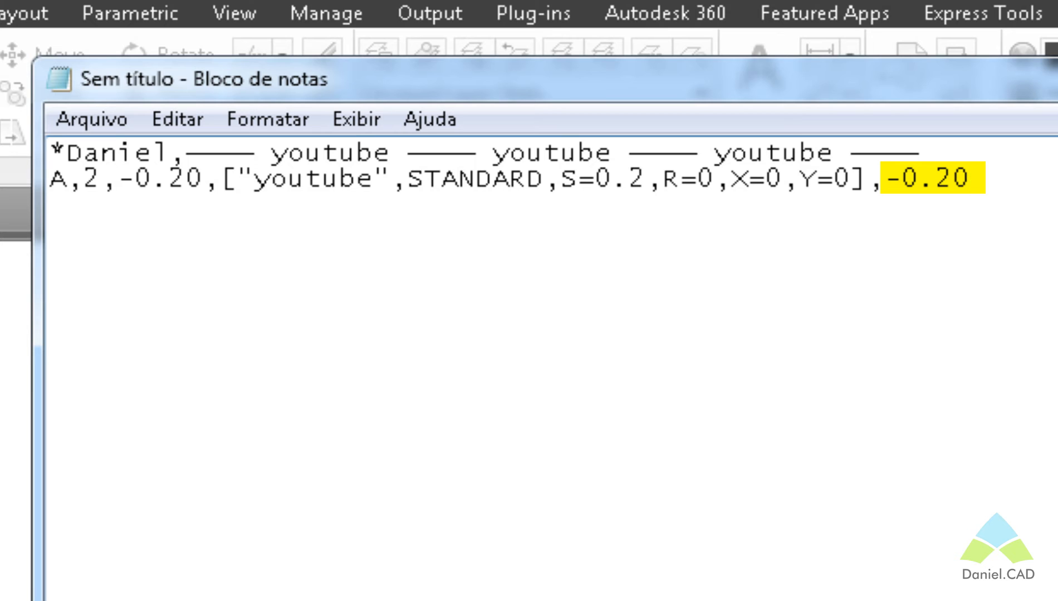
{"action": "left_click_drag", "start_coordinate": [984, 177], "coordinate": [0, 152]}
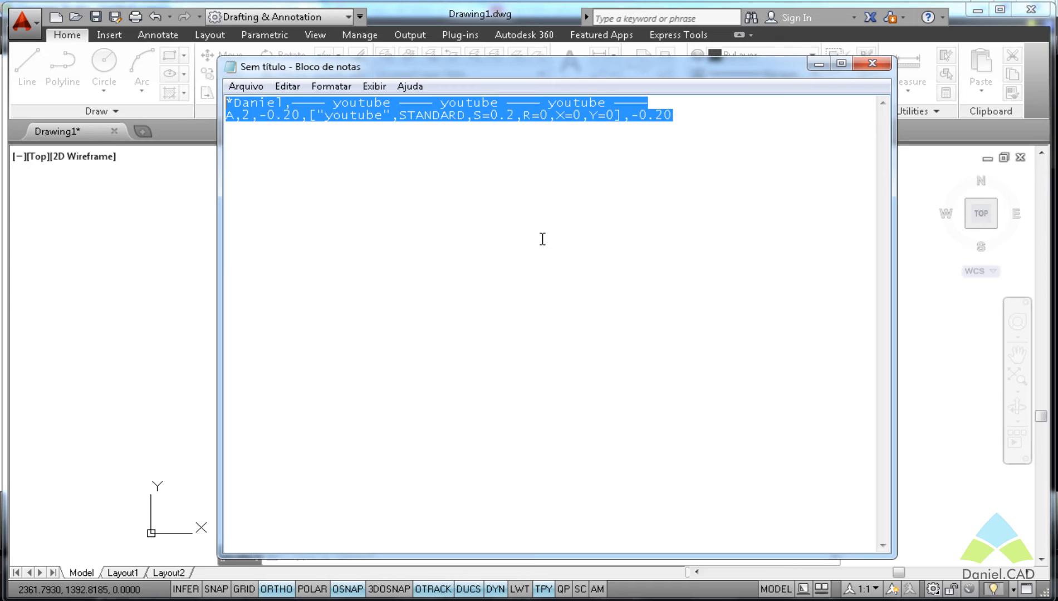
{"action": "left_click", "coordinate": [872, 65]}
{"action": "left_click", "coordinate": [548, 396]}
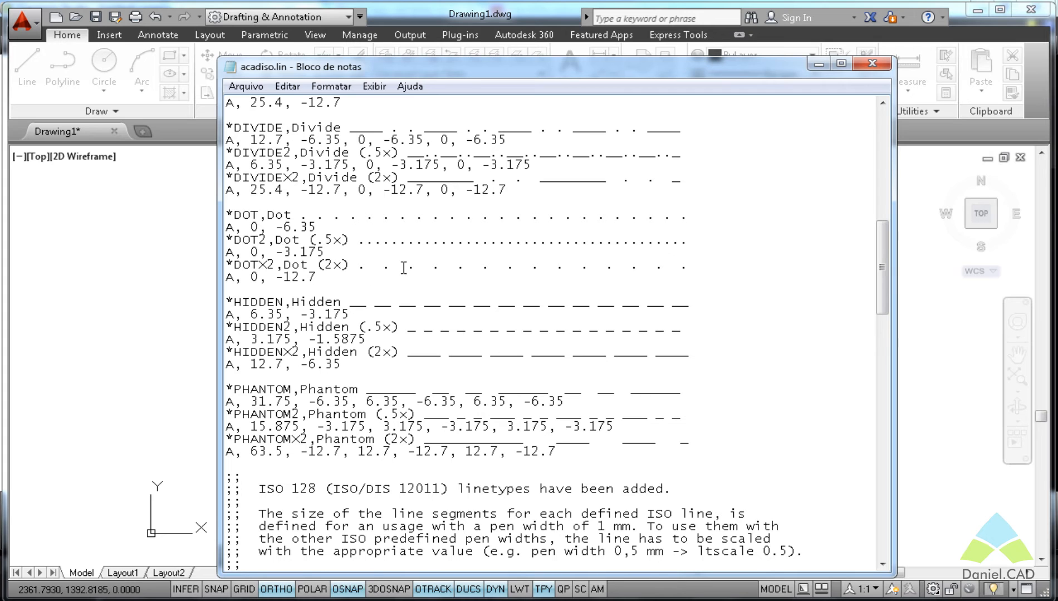
- Insert the custom linetype below the PHANTOMX2 entry, with pattern line A,2,-0.20,["youtube",STANDARD,S=0.2,R=0,X=0,Y=0],-0.20 and blank lines around it
{"action": "left_click_drag", "start_coordinate": [572, 451], "coordinate": [226, 302]}
{"action": "left_click", "coordinate": [584, 455]}
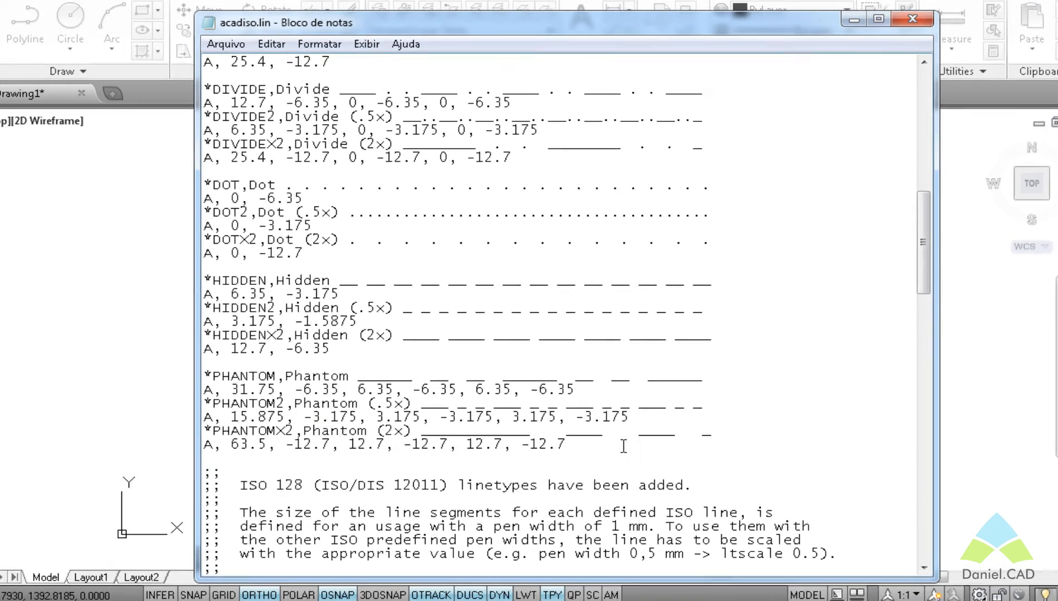
{"action": "key", "text": "Return"}
{"action": "key", "text": "Return"}
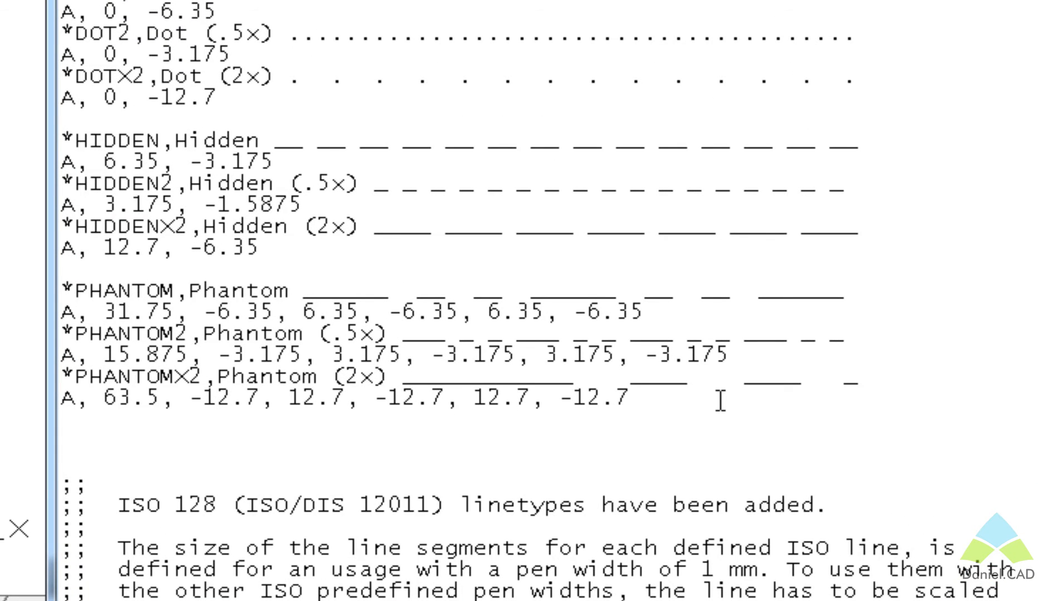
{"action": "type", "text": "*Daniel,---- youtube ---- youtube ---- youtube ---- A,2,-0.20,[\"youtube\",STANDARD,S=0.2,R=0,X=0,Y=0],-0.20"}
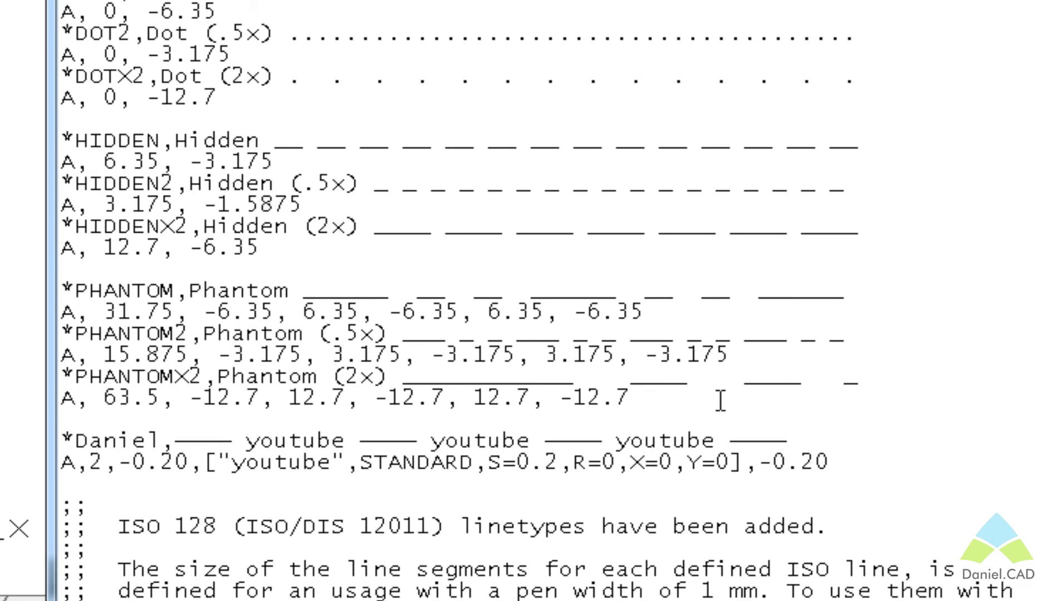
{"action": "key", "text": "Return"}
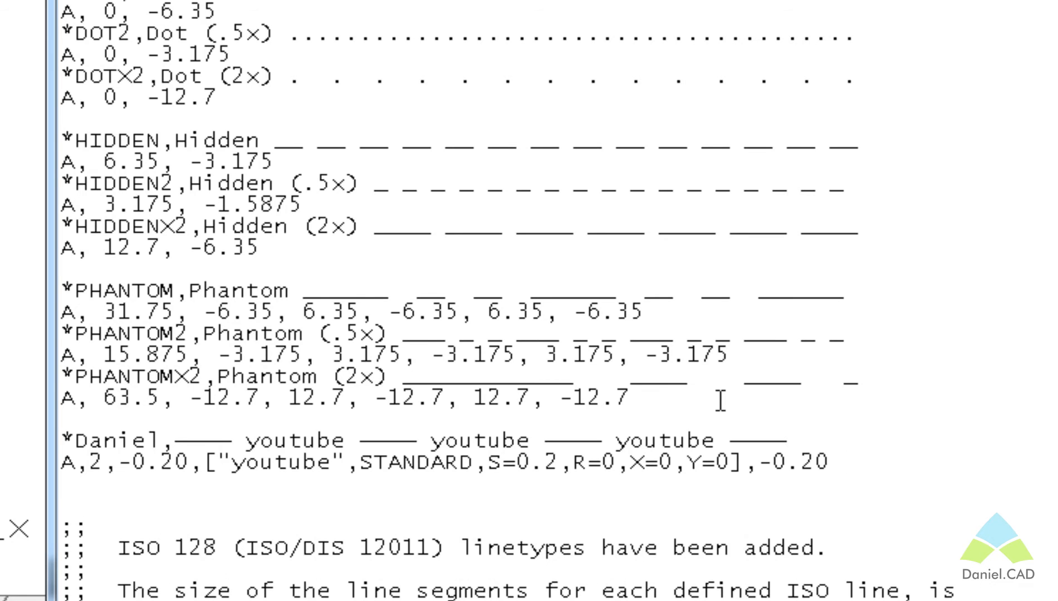
{"action": "left_click", "coordinate": [869, 467]}
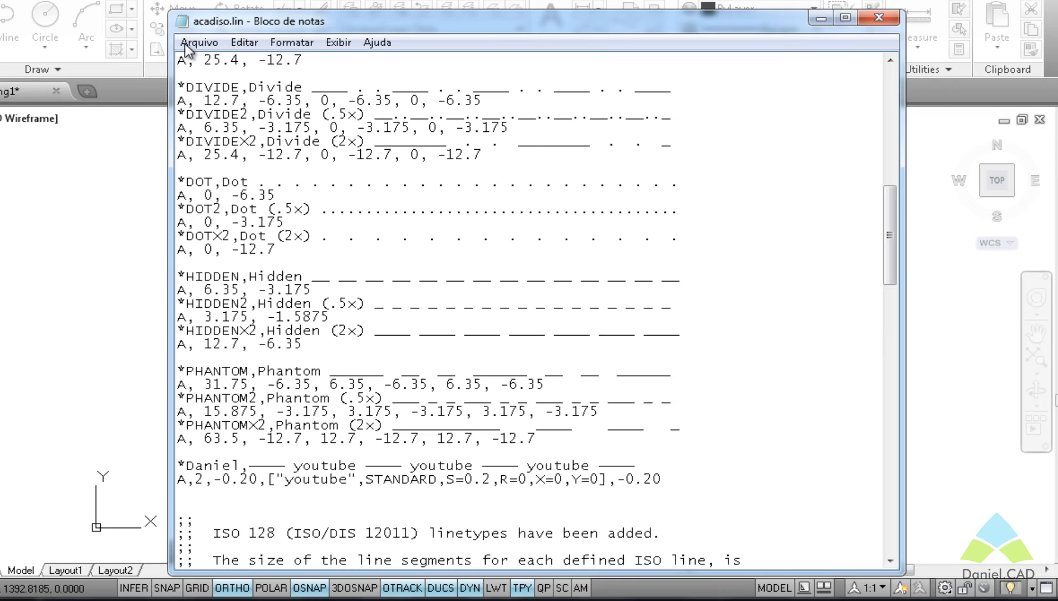
- Save the edited acadiso.lin file and minimize its Notepad window
{"action": "left_click", "coordinate": [186, 45]}
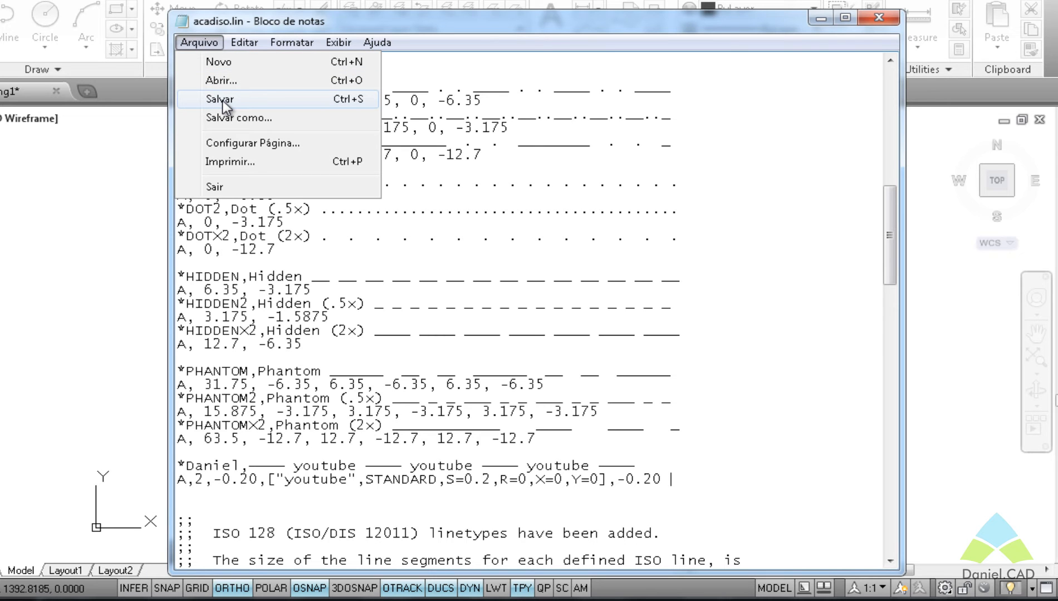
{"action": "left_click", "coordinate": [821, 19]}
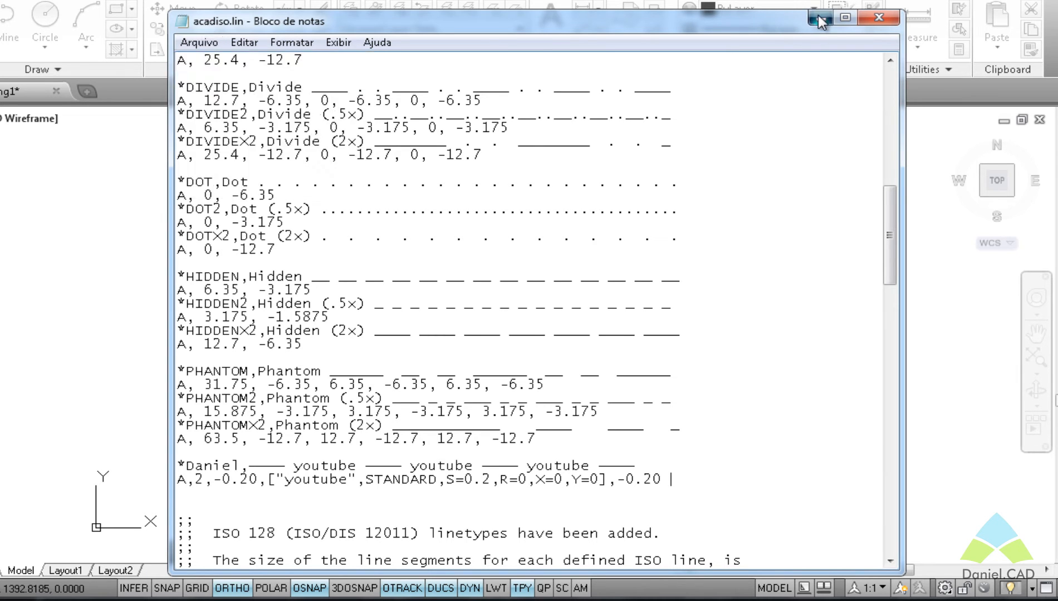
{"action": "left_click", "coordinate": [820, 19]}
- Dismiss the linetype file, loading and manager dialogs, and close Drawing1.dwg without saving its changes
{"action": "left_click", "coordinate": [639, 359]}
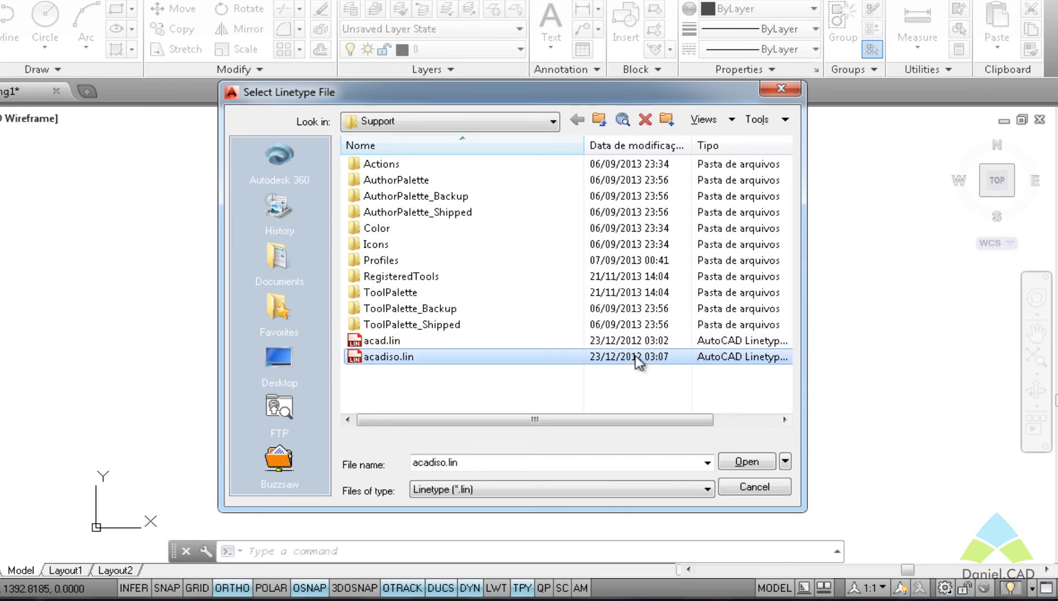
{"action": "left_click", "coordinate": [786, 92]}
{"action": "left_click", "coordinate": [673, 153]}
{"action": "left_click", "coordinate": [719, 115]}
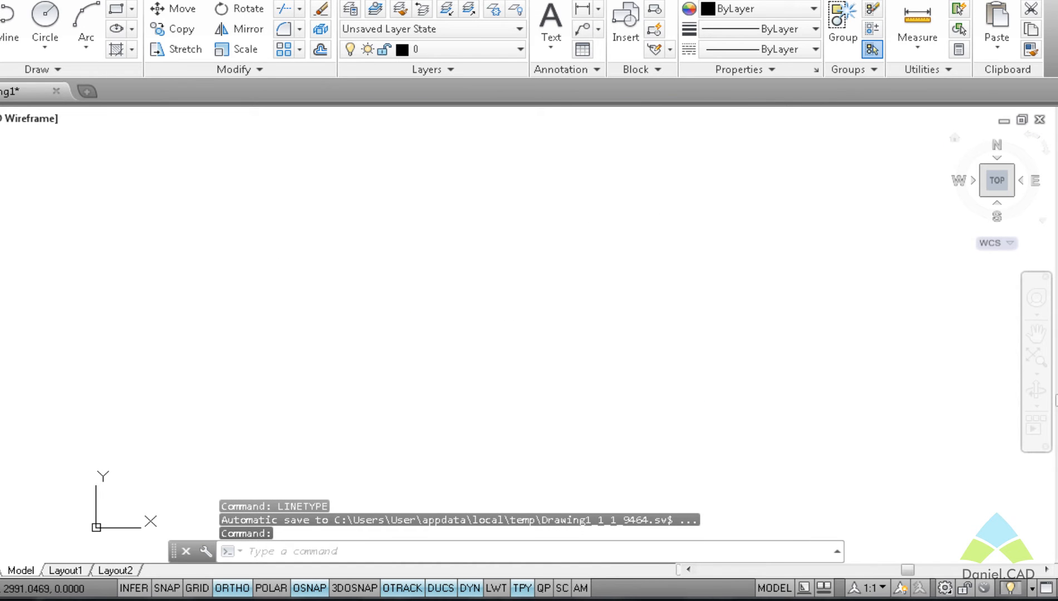
{"action": "left_click", "coordinate": [1039, 120]}
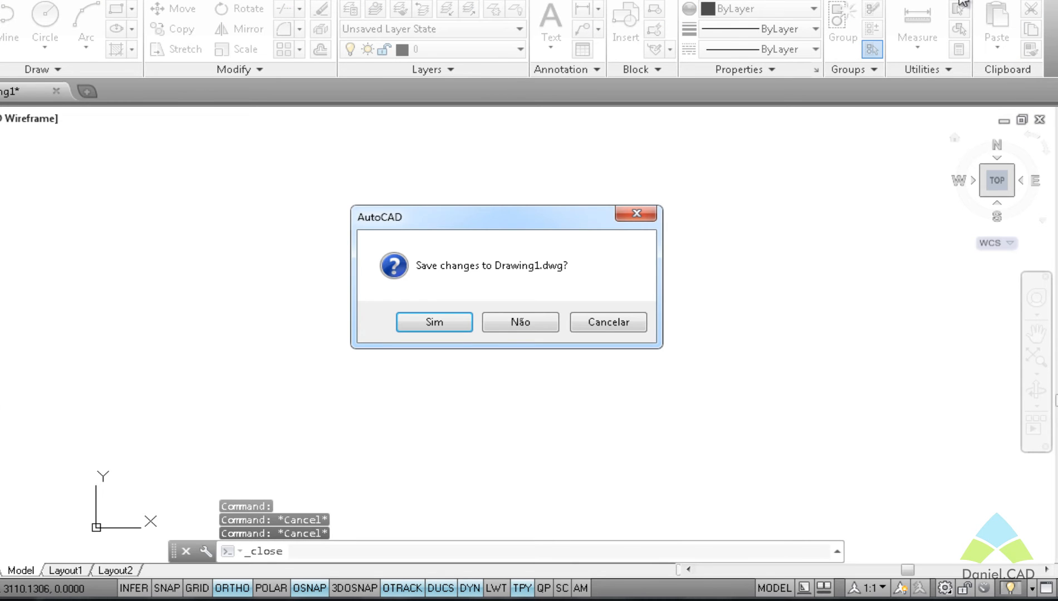
{"action": "left_click", "coordinate": [533, 323]}
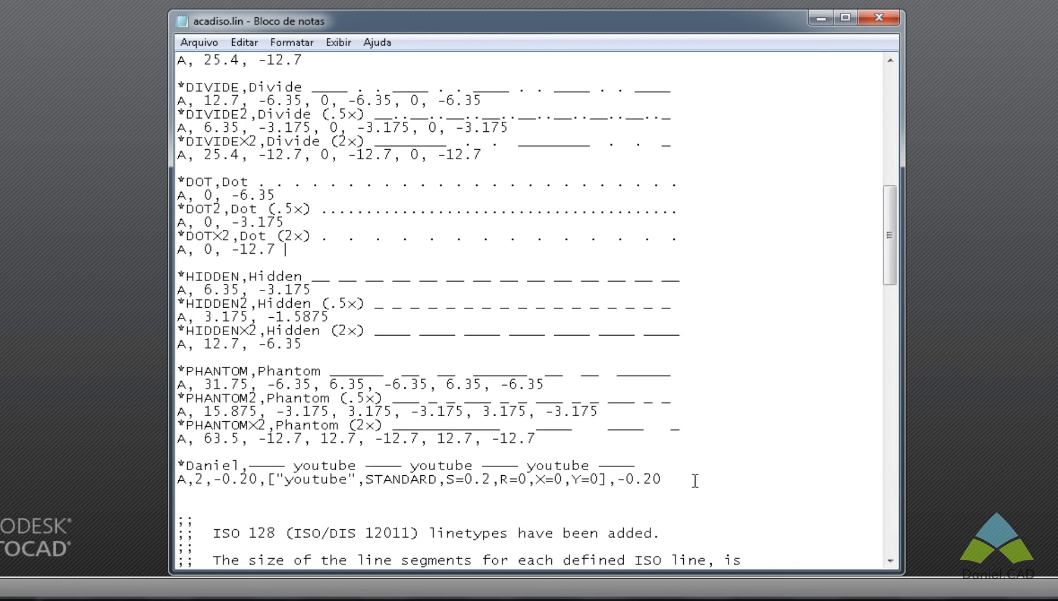
- Save acadiso.lin in Notepad again with the drawing closed
{"action": "left_click", "coordinate": [195, 46]}
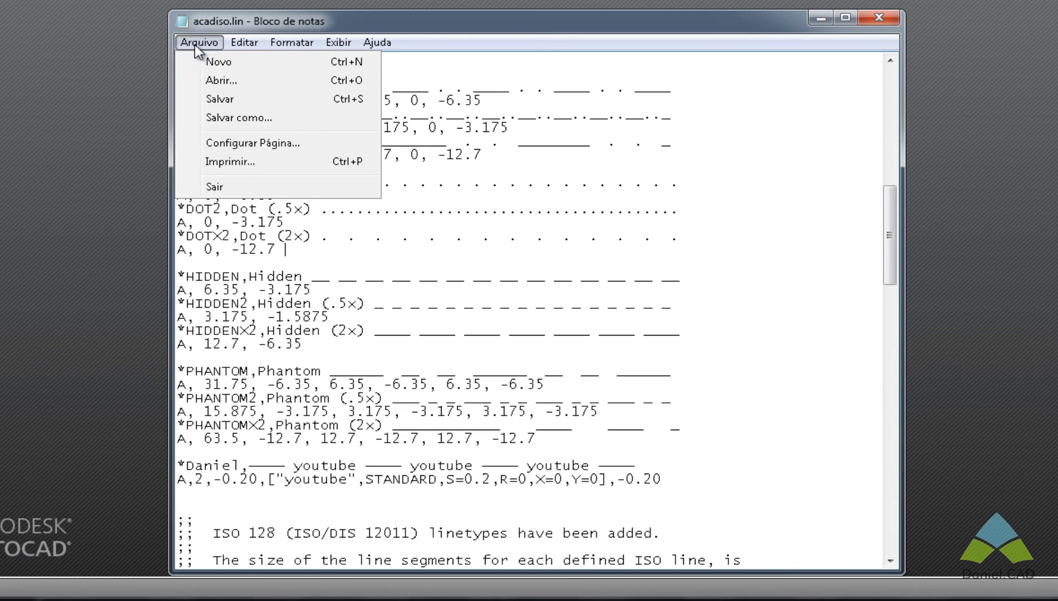
{"action": "left_click", "coordinate": [252, 100]}
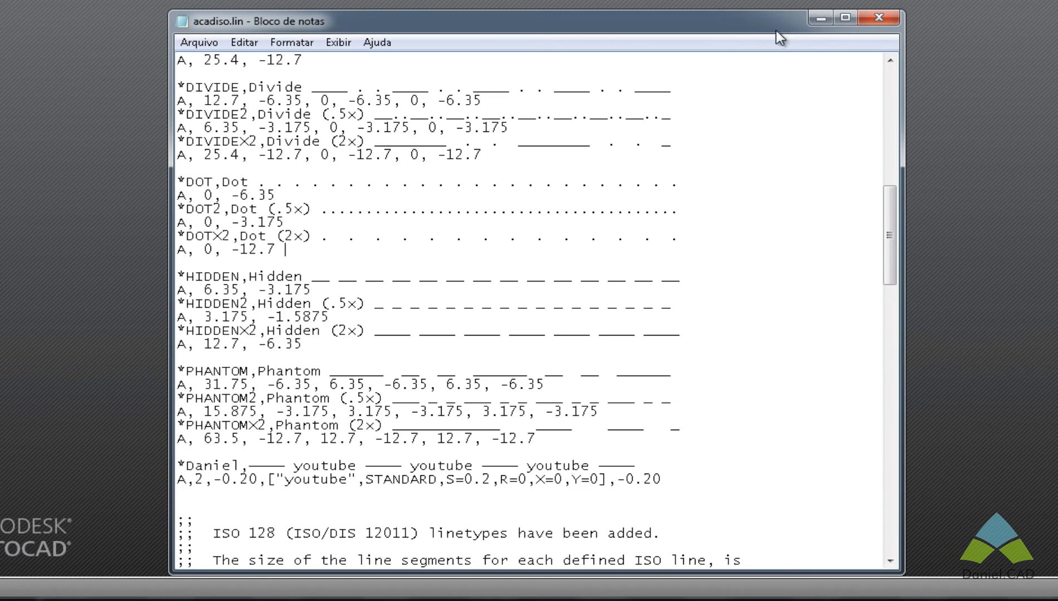
- Clear Notepad out of the way, start a new drawing from the acadiso.dwt template, and turn the grid off
{"action": "left_click", "coordinate": [864, 21]}
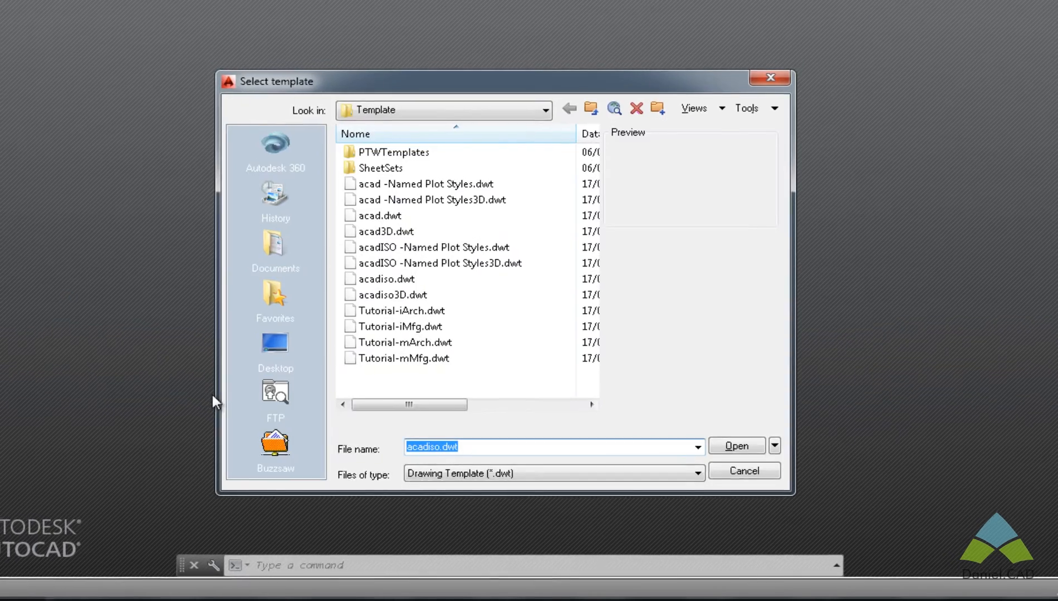
{"action": "left_click", "coordinate": [741, 461]}
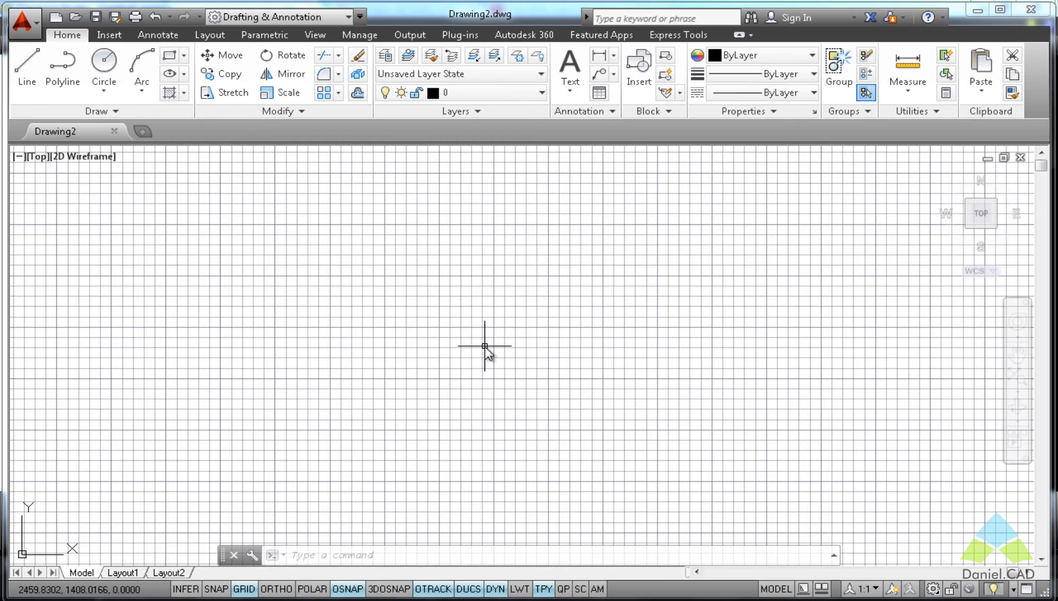
{"action": "key", "text": "F7"}
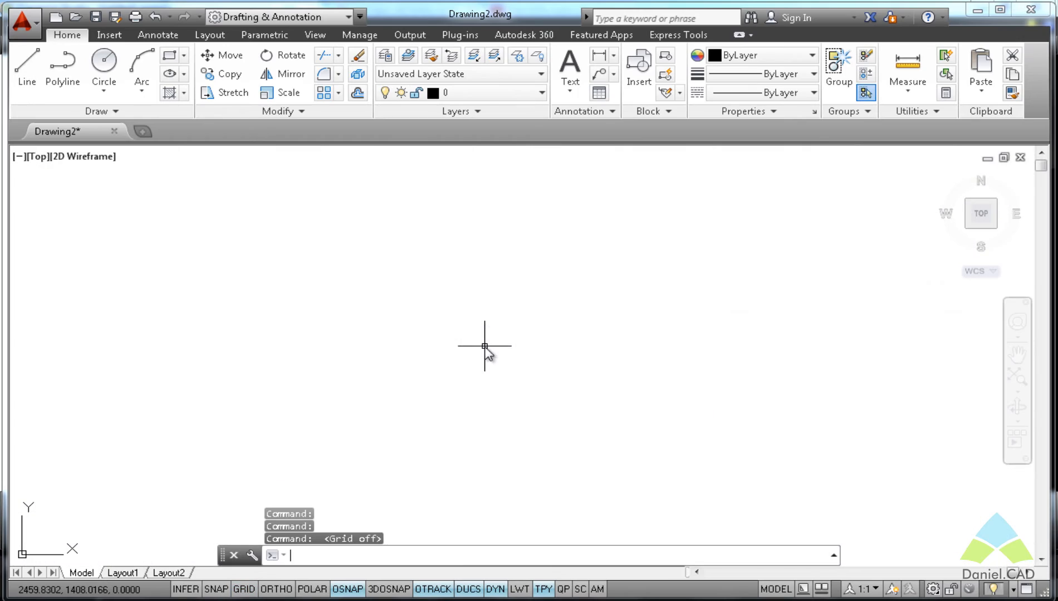
- Draw a horizontal line 20 units long with ortho mode on
{"action": "type", "text": "l"}
{"action": "key", "text": "Return"}
{"action": "left_click", "coordinate": [341, 309]}
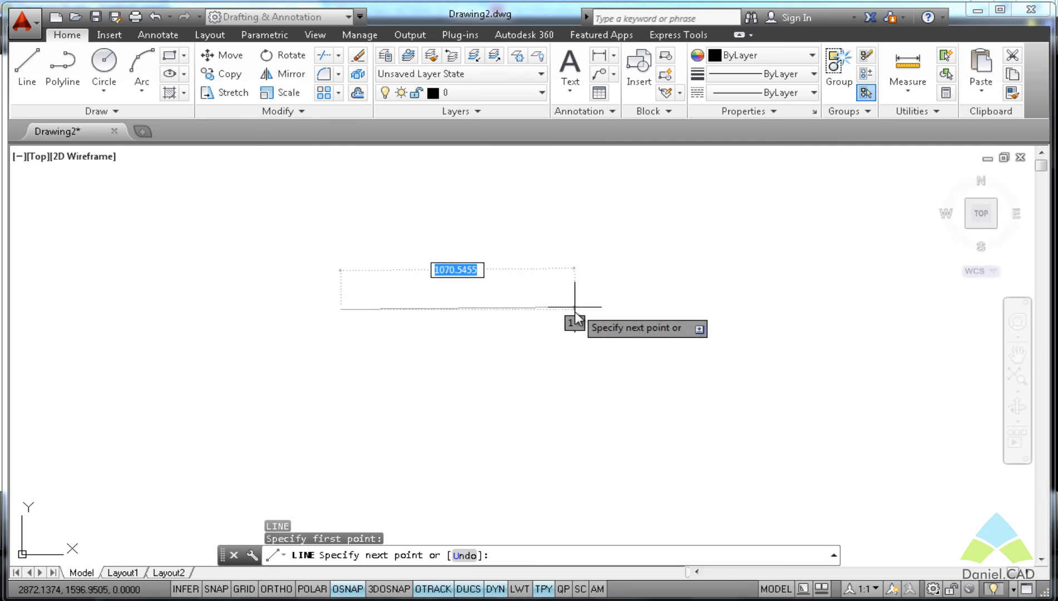
{"action": "key", "text": "F8"}
{"action": "type", "text": "20"}
{"action": "key", "text": "Return"}
{"action": "key", "text": "Escape"}
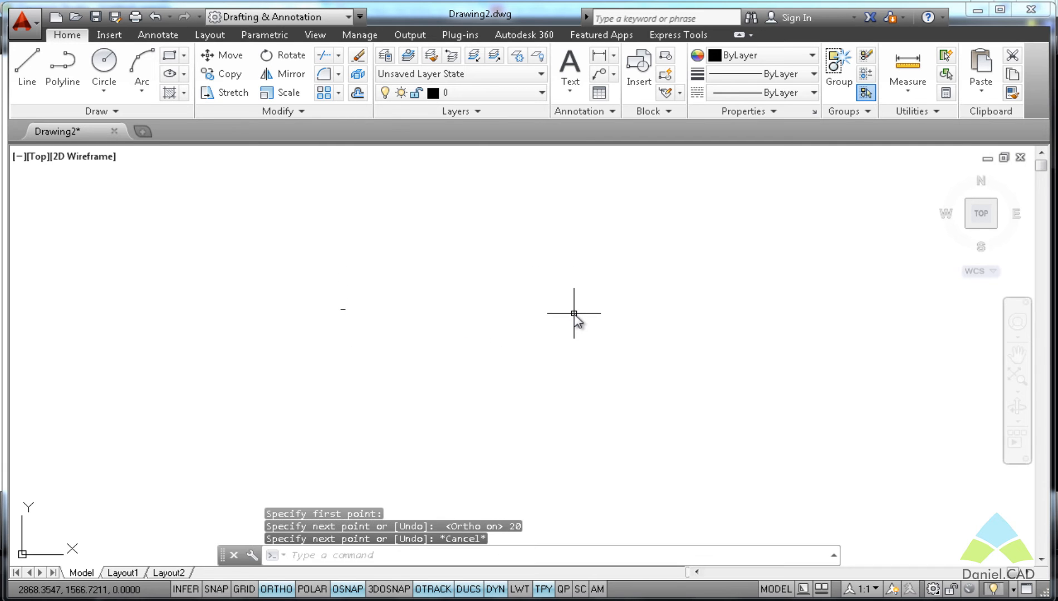
- Zoom to the drawing's extents and adjust the view in real time so the whole line has space around it
{"action": "type", "text": "z"}
{"action": "key", "text": "Return"}
{"action": "type", "text": "e"}
{"action": "key", "text": "Return"}
{"action": "key", "text": "Return"}
{"action": "key", "text": "Return"}
{"action": "left_click_drag", "start_coordinate": [511, 309], "coordinate": [507, 490]}
{"action": "key", "text": "Escape"}
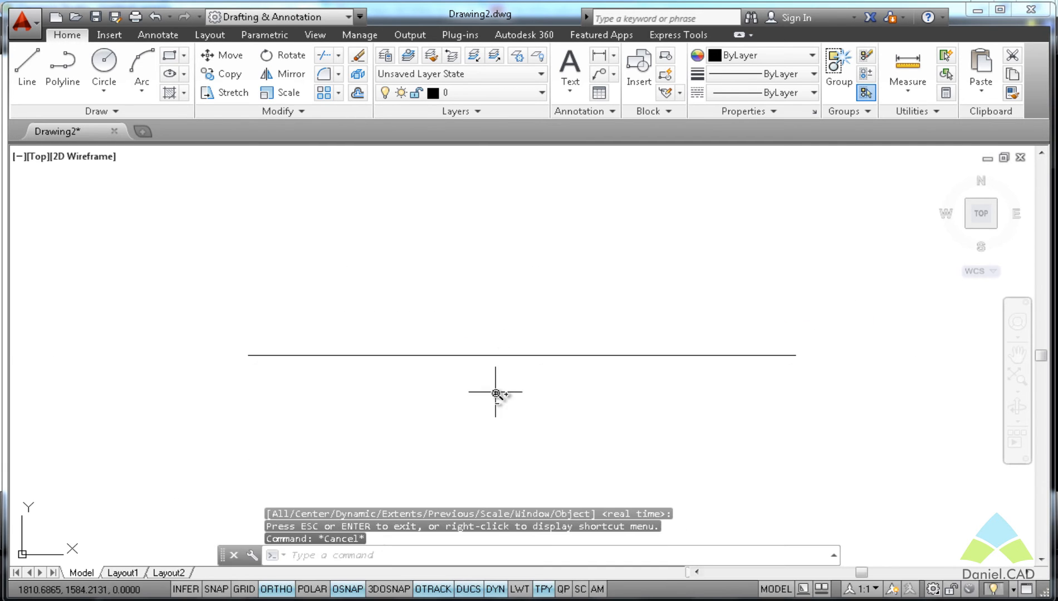
- Create a new layer named Teste in the Layer Properties Manager
{"action": "left_click", "coordinate": [386, 57]}
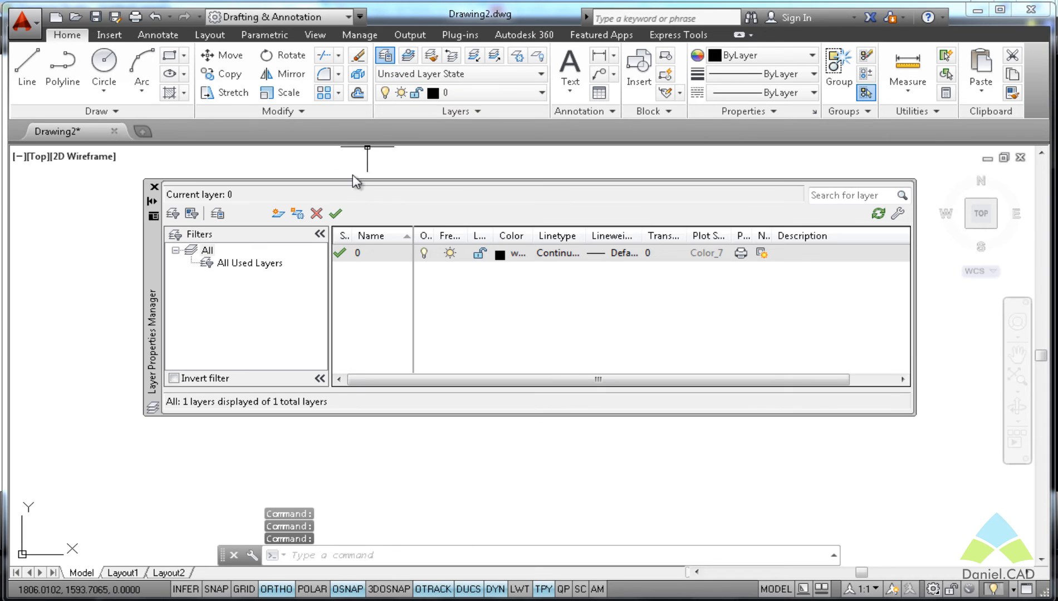
{"action": "left_click", "coordinate": [278, 213]}
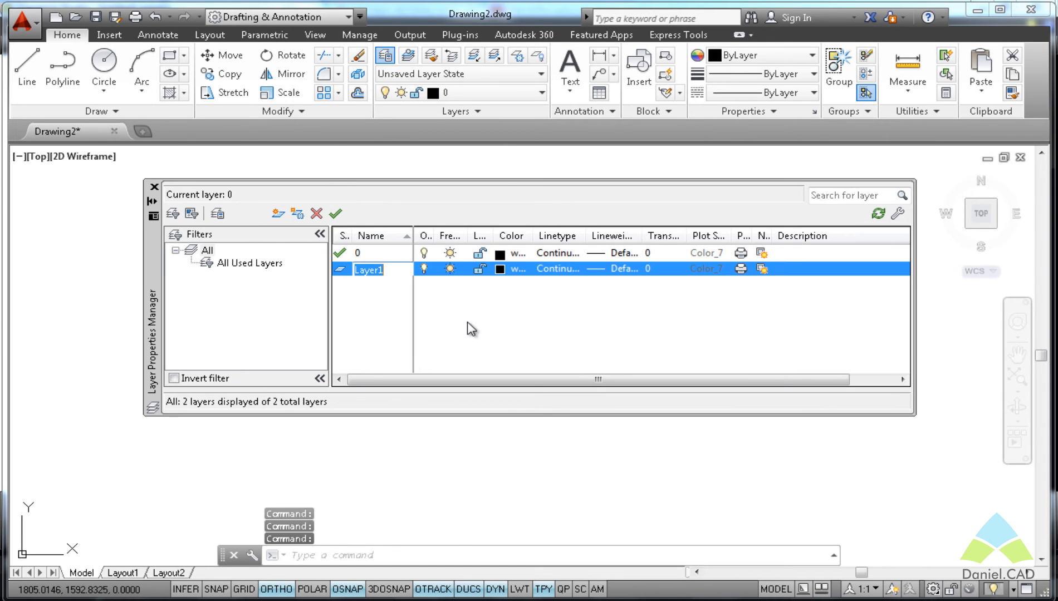
{"action": "type", "text": "Teste"}
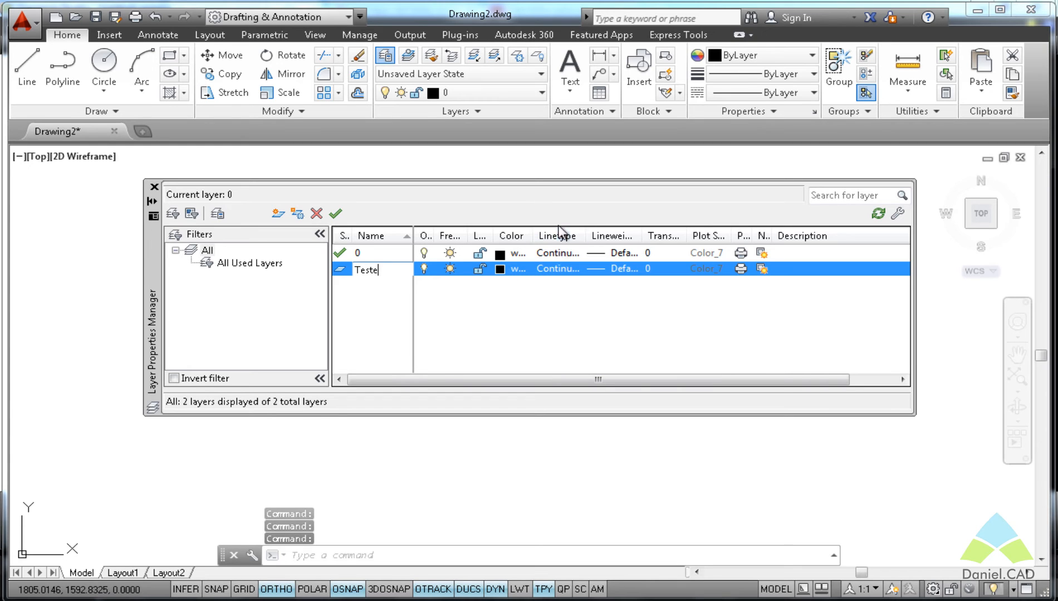
- Load the custom youtube linetype from acadiso.lin, assign it to the Teste layer, and close the Layer Properties Manager
{"action": "left_click", "coordinate": [557, 267]}
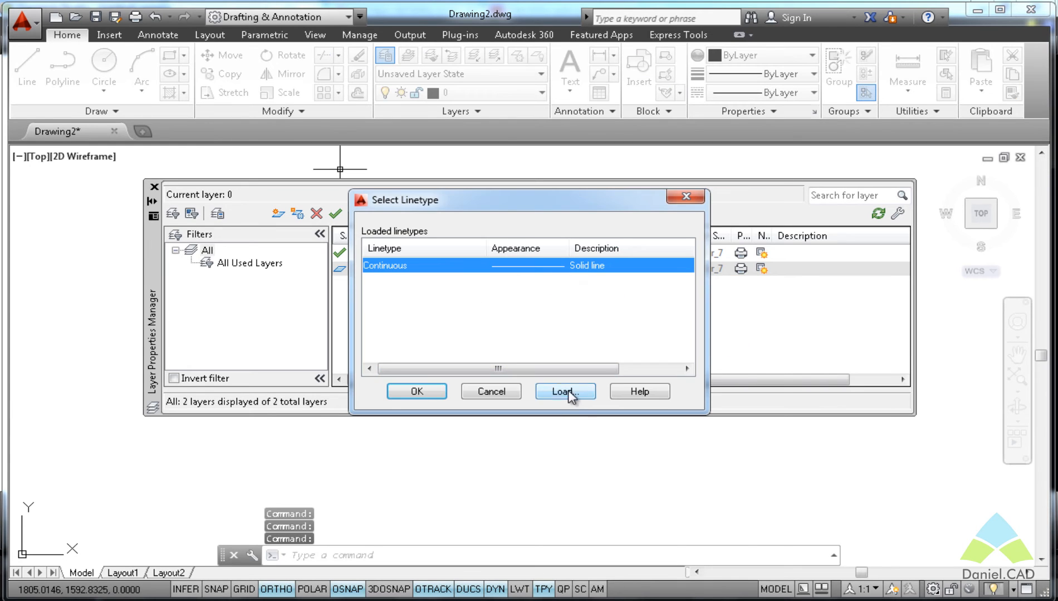
{"action": "left_click", "coordinate": [565, 392]}
{"action": "left_click_drag", "start_coordinate": [707, 428], "coordinate": [707, 526]}
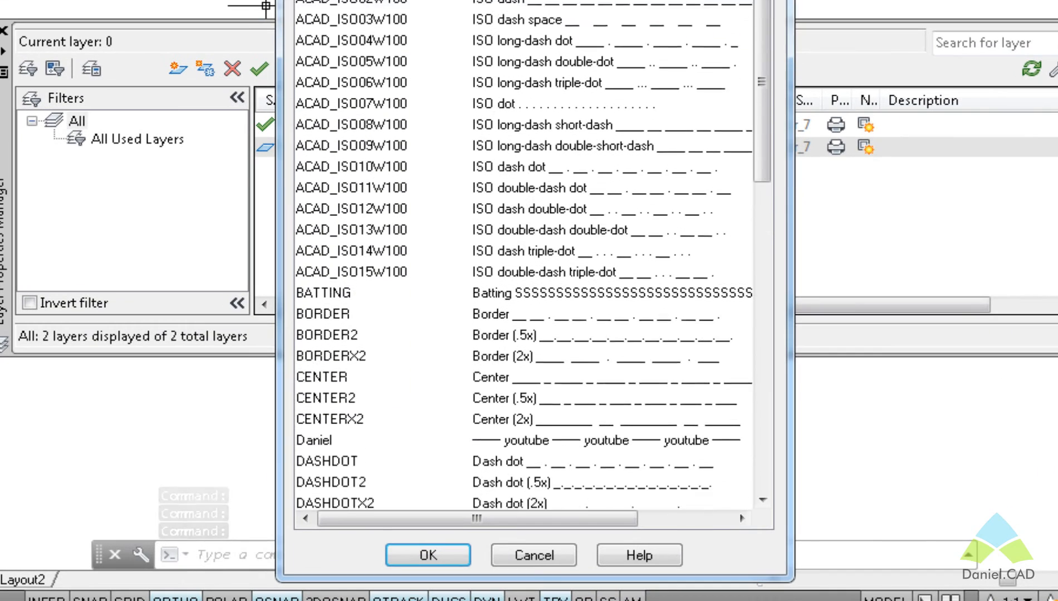
{"action": "left_click_drag", "start_coordinate": [758, 28], "coordinate": [764, 93]}
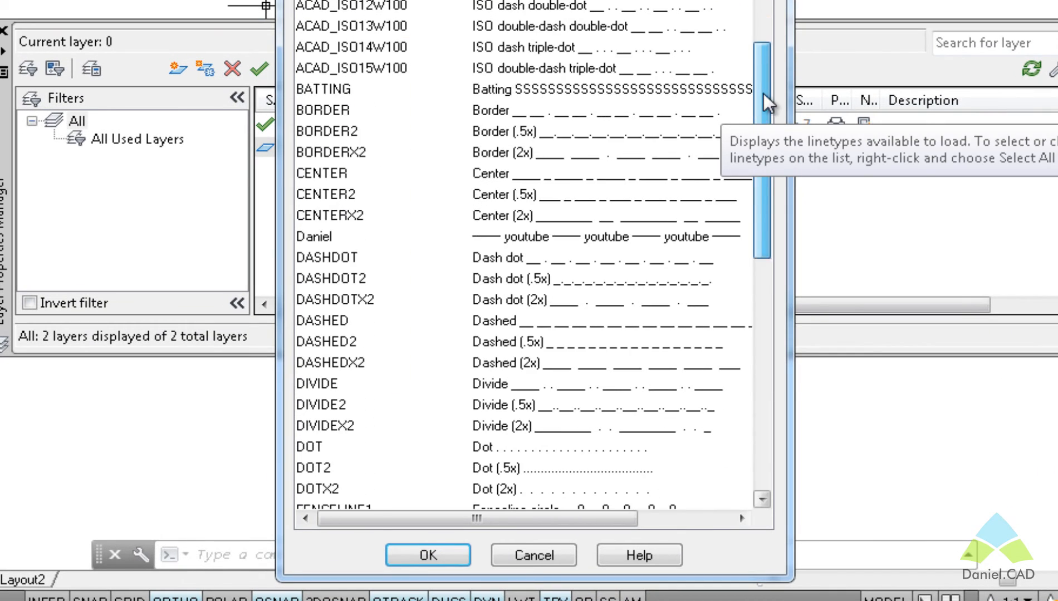
{"action": "left_click", "coordinate": [318, 238]}
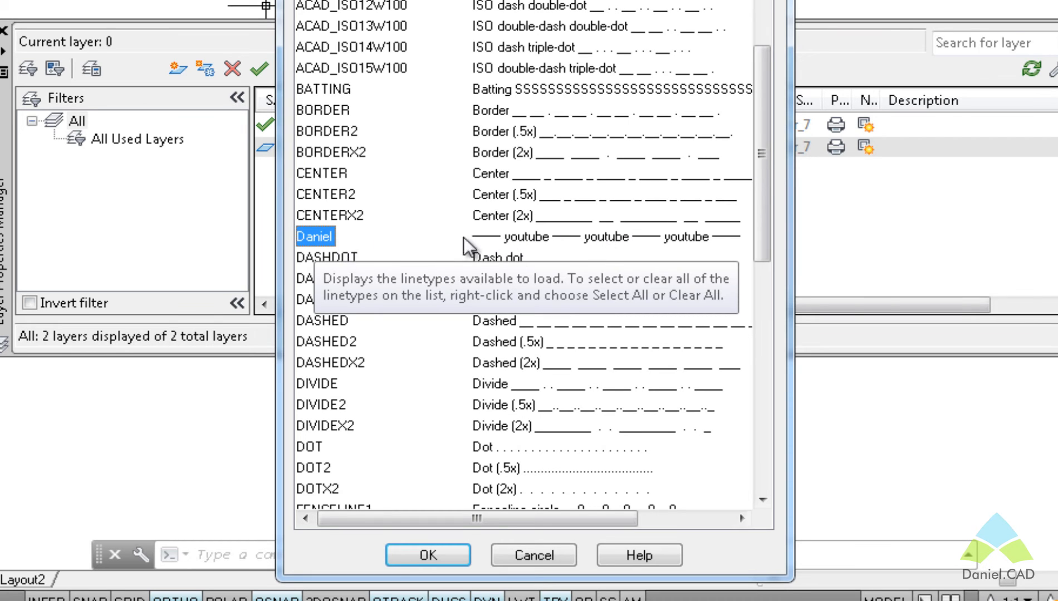
{"action": "left_click", "coordinate": [450, 555]}
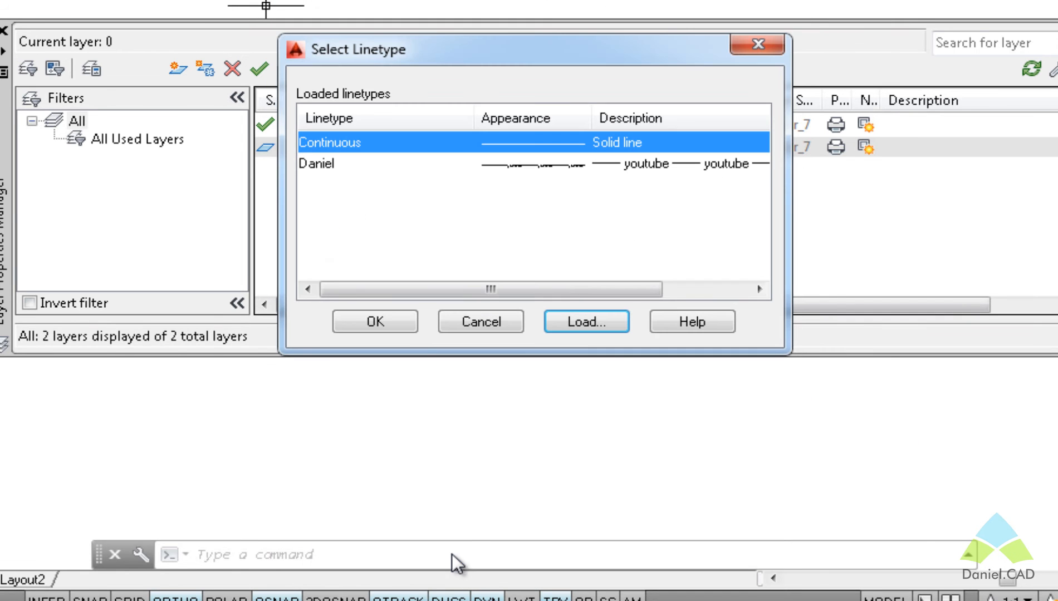
{"action": "left_click", "coordinate": [352, 167]}
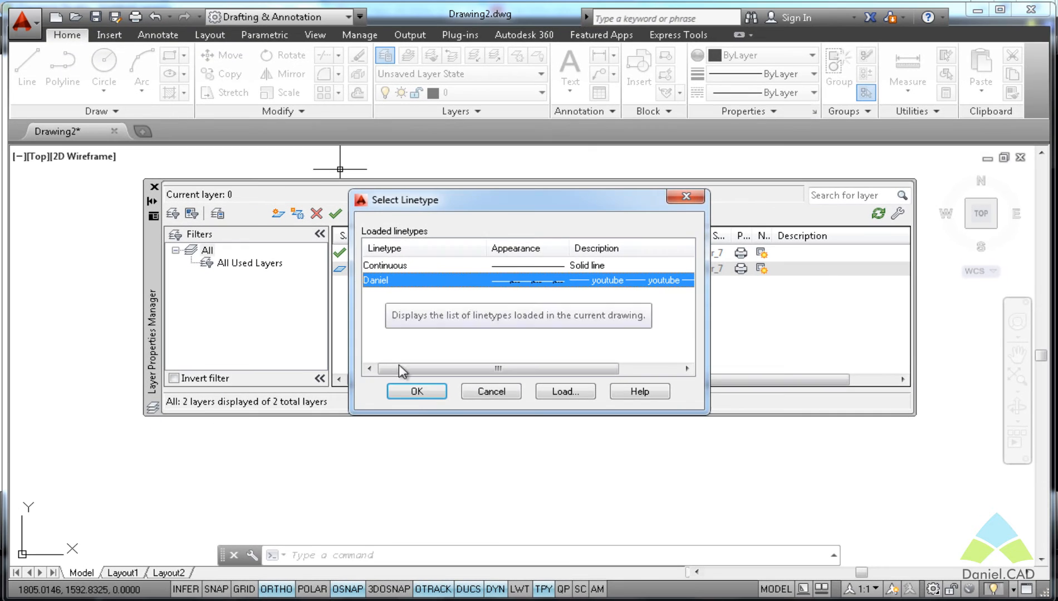
{"action": "left_click", "coordinate": [404, 370]}
{"action": "left_click", "coordinate": [108, 139]}
- Move the horizontal line to the Teste layer and clear the selection
{"action": "left_click", "coordinate": [310, 221]}
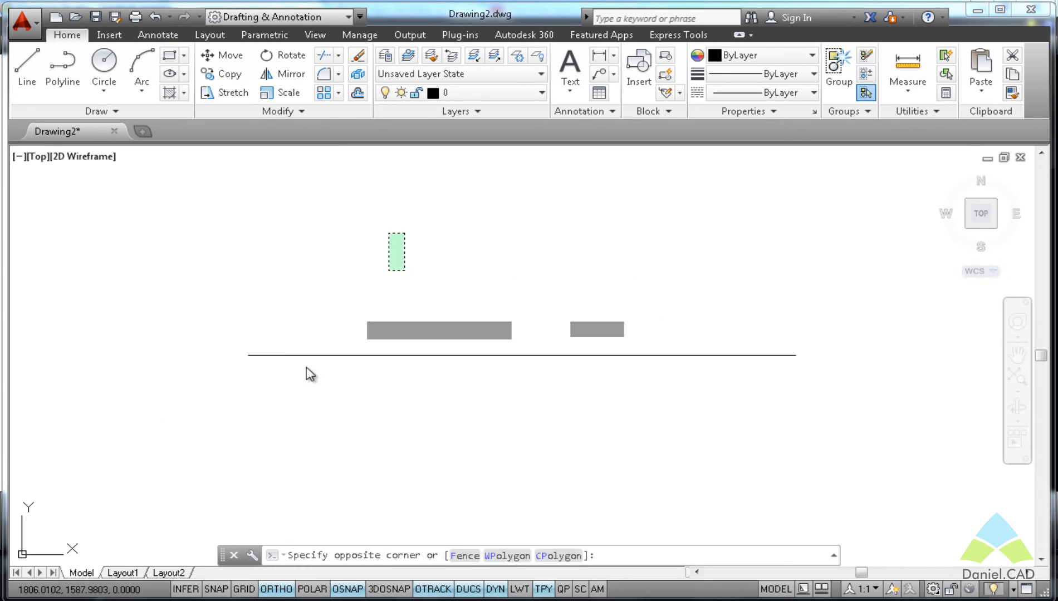
{"action": "left_click", "coordinate": [312, 367]}
{"action": "left_click", "coordinate": [453, 93]}
{"action": "left_click", "coordinate": [462, 130]}
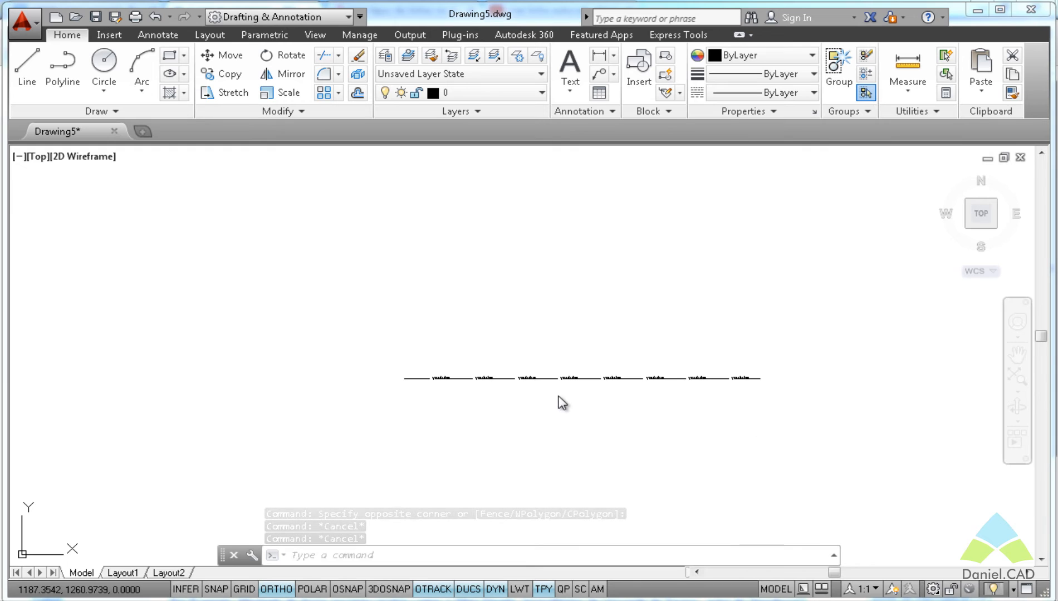
{"action": "key", "text": "Escape"}
- Inspect the dashes and youtube text along the line, and erase the line
{"action": "scroll", "coordinate": [446, 390], "scroll_direction": "up", "scroll_amount": 3}
{"action": "scroll", "coordinate": [423, 385], "scroll_direction": "up", "scroll_amount": 4}
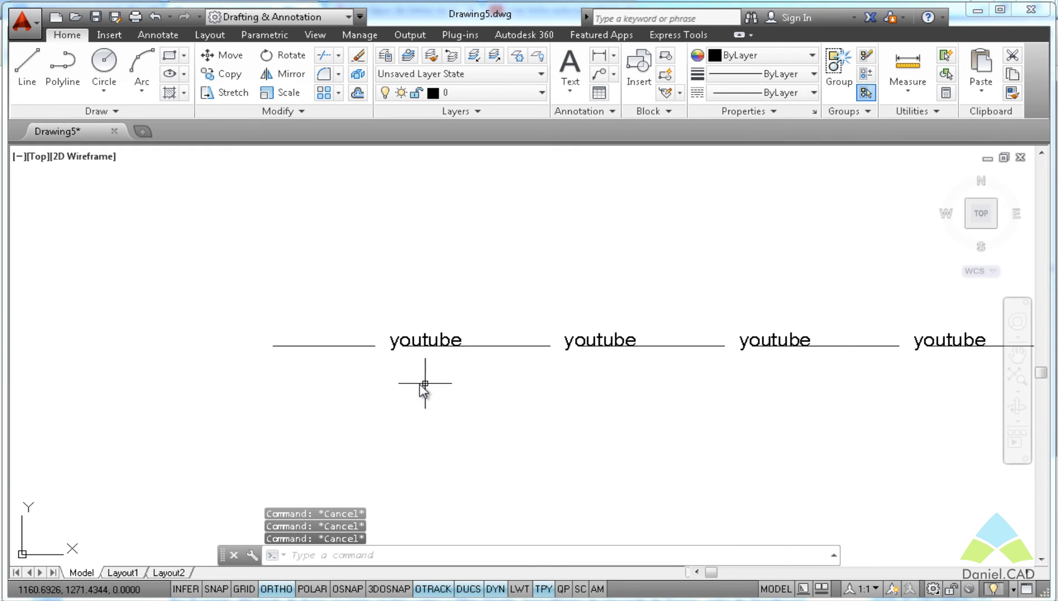
{"action": "middle_click_drag", "start_coordinate": [427, 397], "coordinate": [396, 398]}
{"action": "scroll", "coordinate": [403, 391], "scroll_direction": "up", "scroll_amount": 2}
{"action": "scroll", "coordinate": [371, 386], "scroll_direction": "down", "scroll_amount": 2}
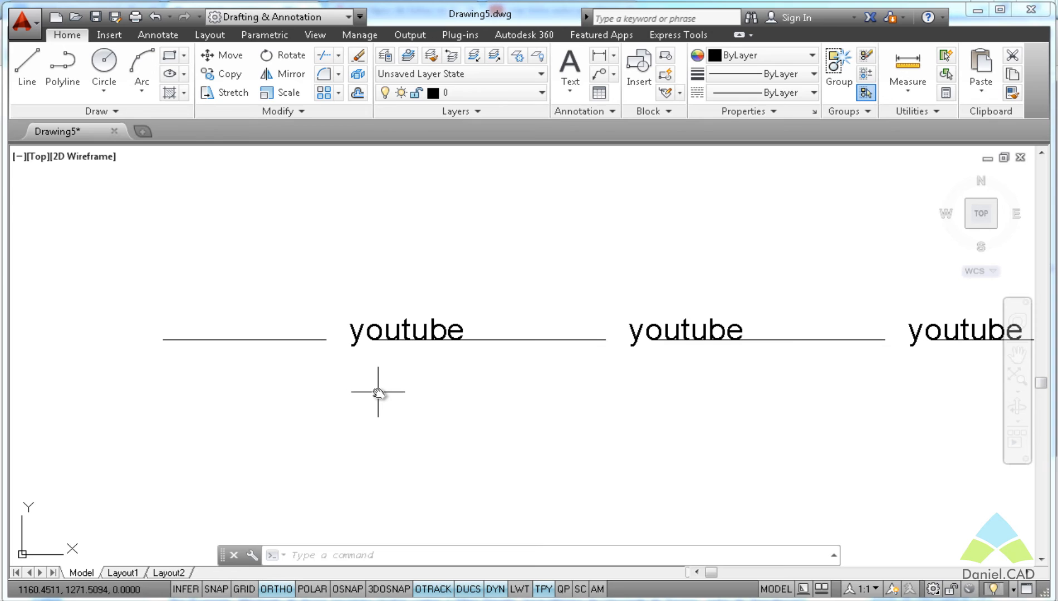
{"action": "scroll", "coordinate": [308, 340], "scroll_direction": "up", "scroll_amount": 2}
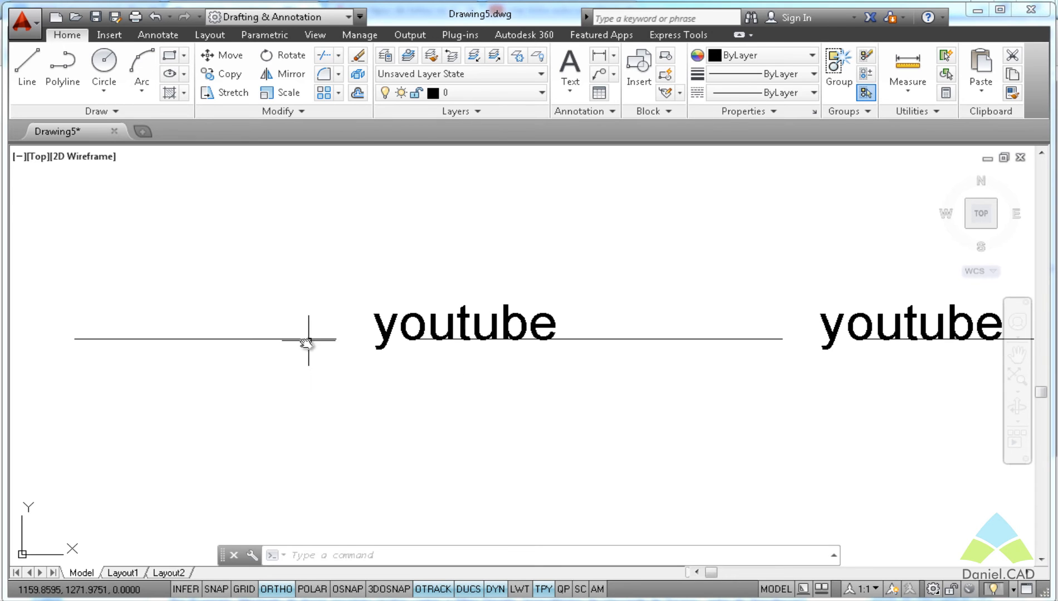
{"action": "left_click", "coordinate": [301, 339]}
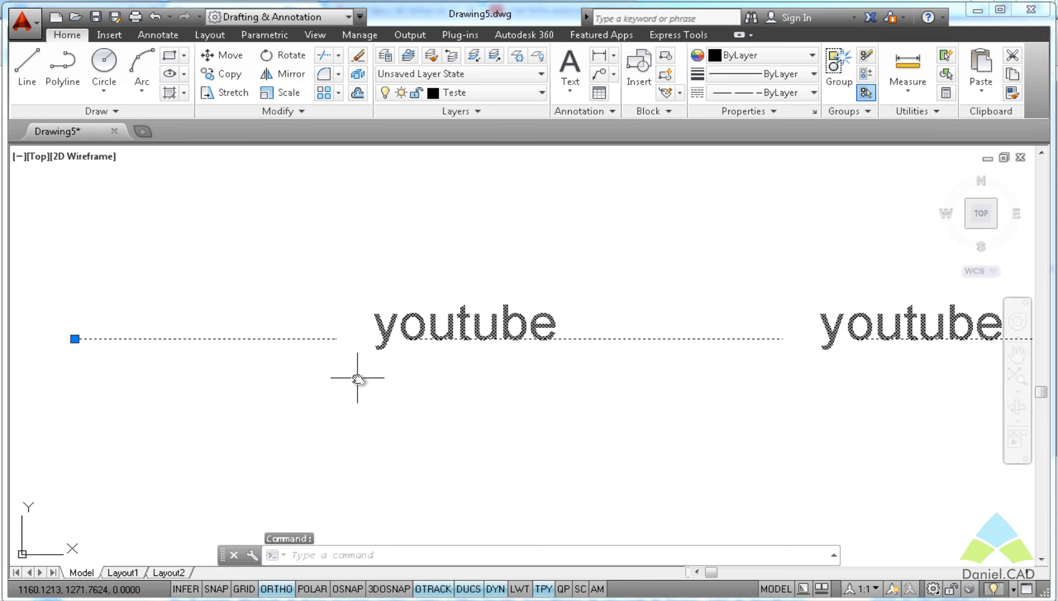
{"action": "key", "text": "Delete"}
- Open acadiso.lin in Notepad from the linetype file selection of the Linetype Manager's loading dialog
{"action": "type", "text": "linetype"}
{"action": "key", "text": "Return"}
{"action": "type", "text": "l"}
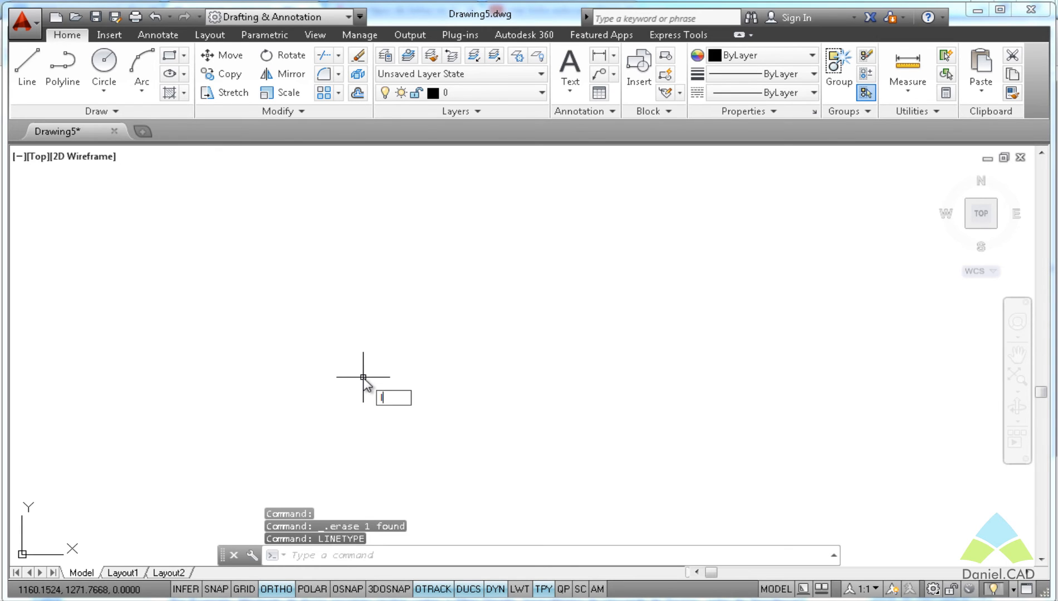
{"action": "type", "text": "inetype"}
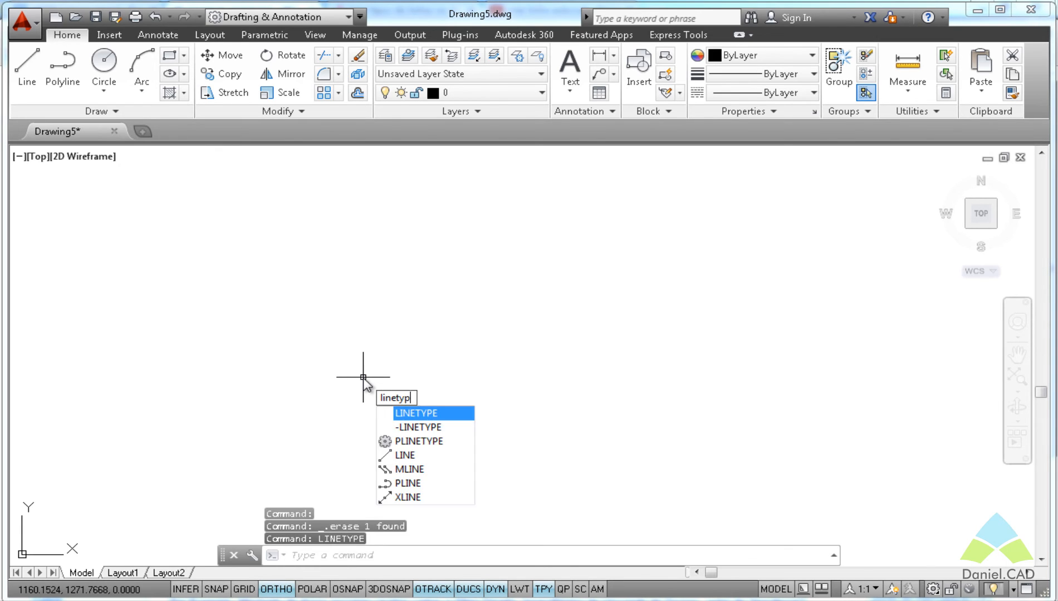
{"action": "key", "text": "Return"}
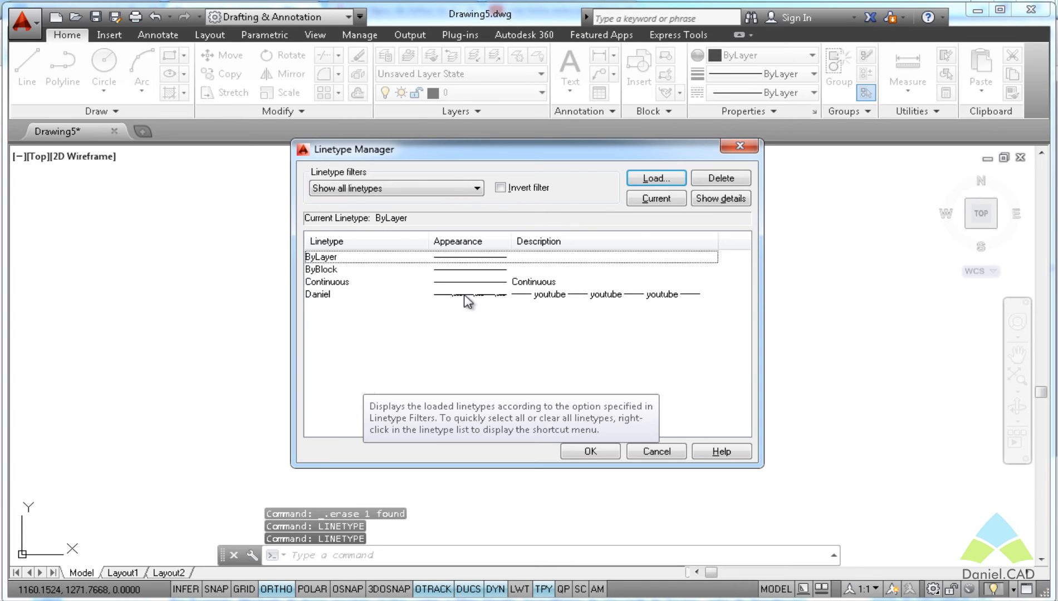
{"action": "left_click", "coordinate": [648, 186]}
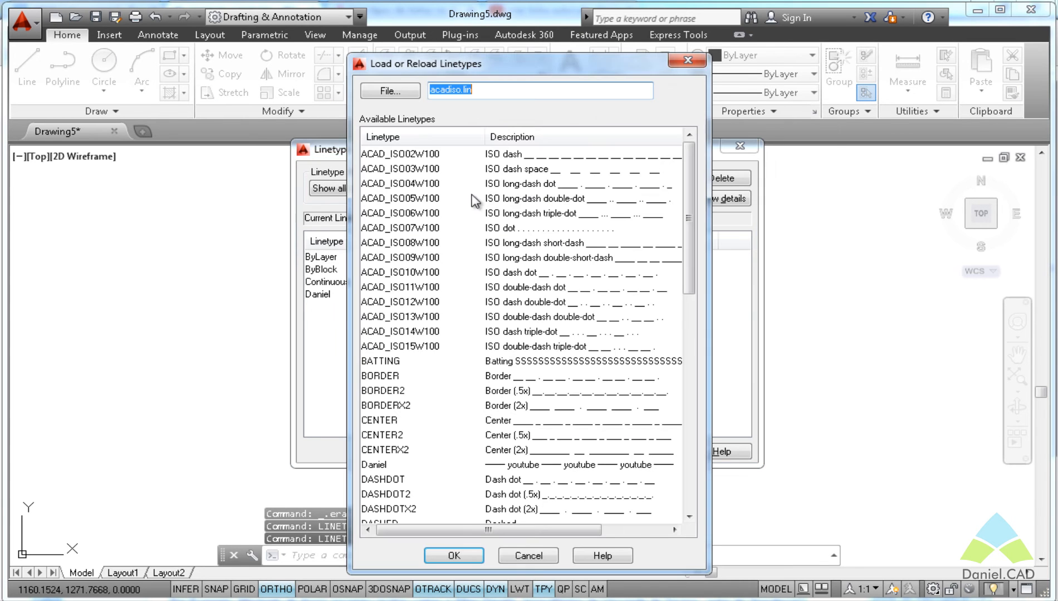
{"action": "left_click", "coordinate": [394, 94]}
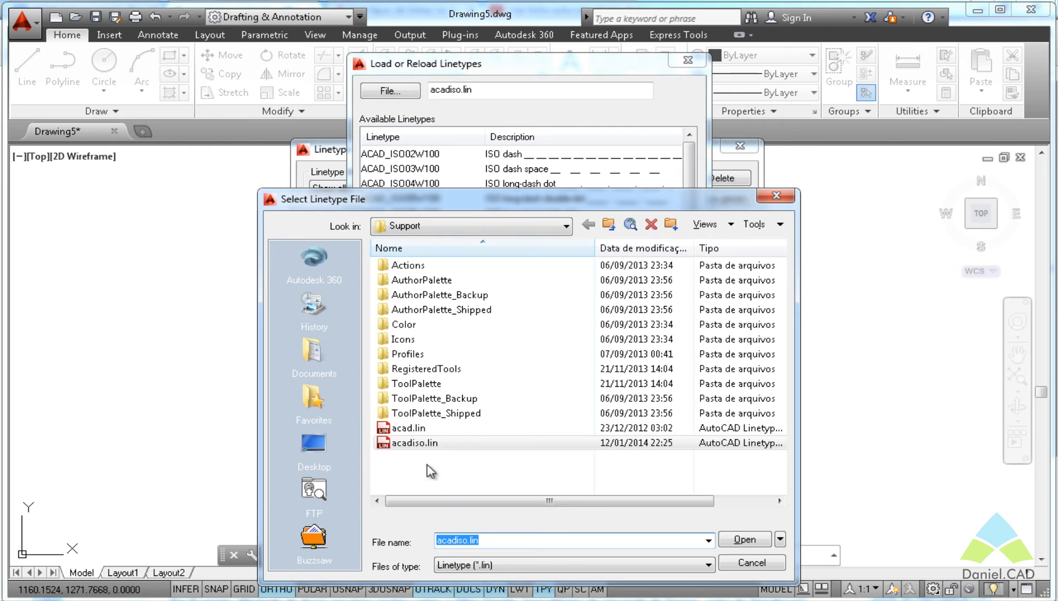
{"action": "right_click", "coordinate": [415, 443]}
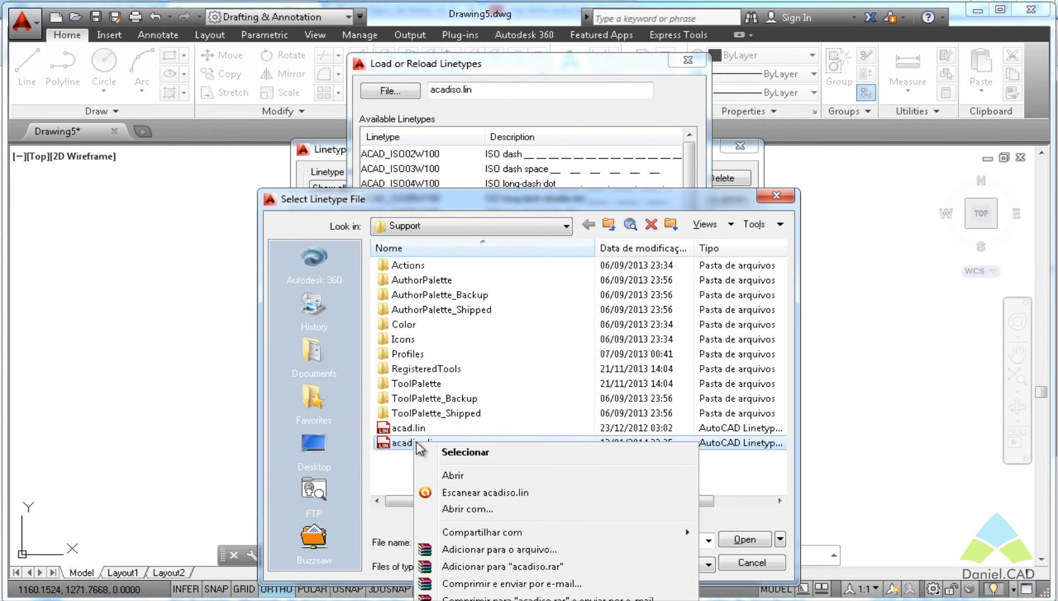
{"action": "left_click", "coordinate": [454, 476]}
- Change the final gap value in the custom youtube linetype's pattern line to -1.2
{"action": "left_click_drag", "start_coordinate": [990, 174], "coordinate": [977, 332]}
{"action": "scroll", "coordinate": [977, 331], "scroll_direction": "up", "scroll_amount": 2}
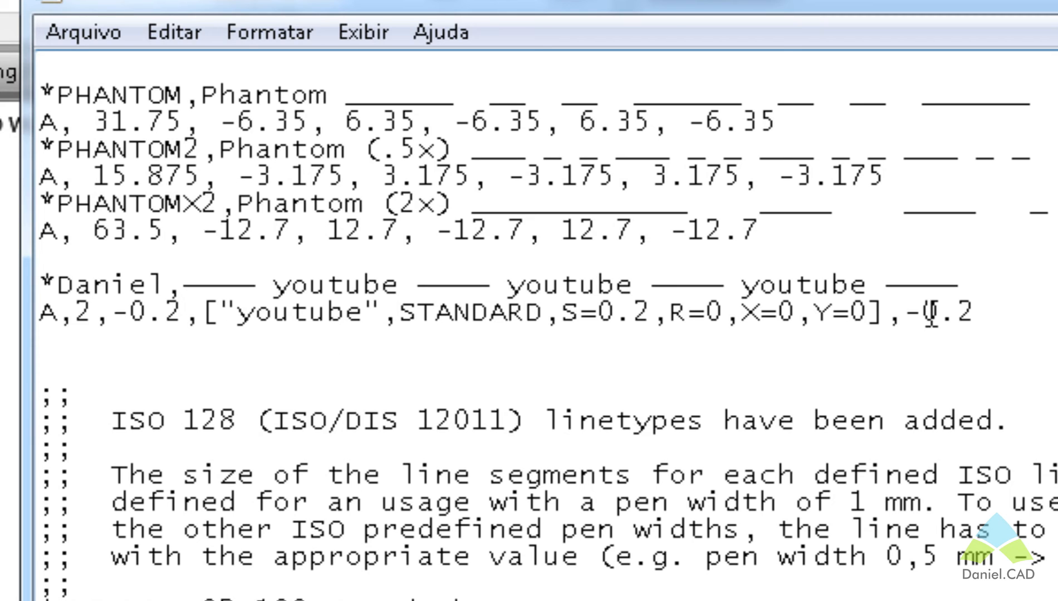
{"action": "left_click_drag", "start_coordinate": [925, 313], "coordinate": [975, 314]}
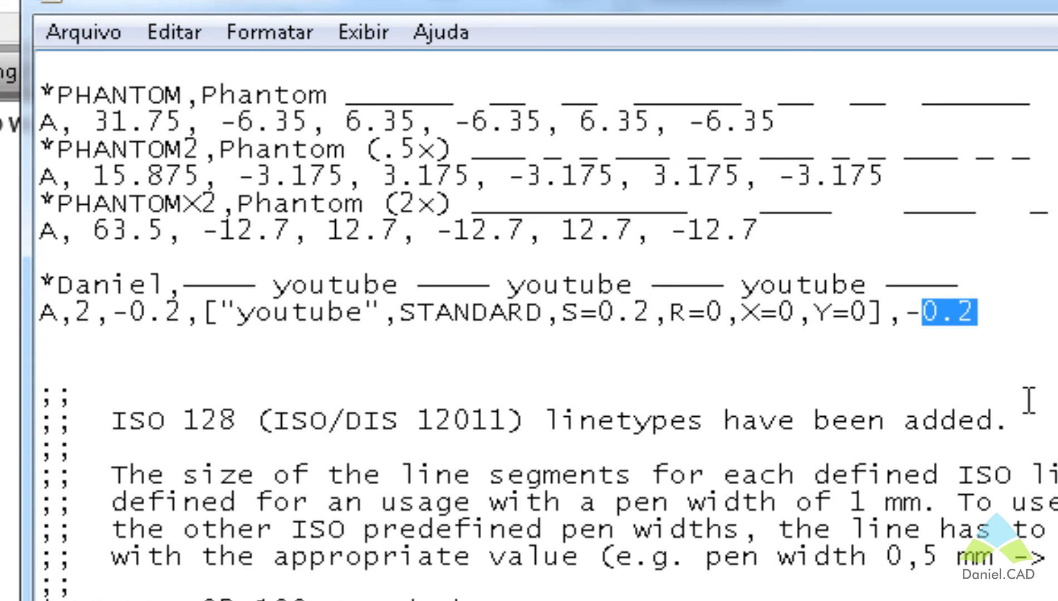
{"action": "left_click", "coordinate": [949, 378]}
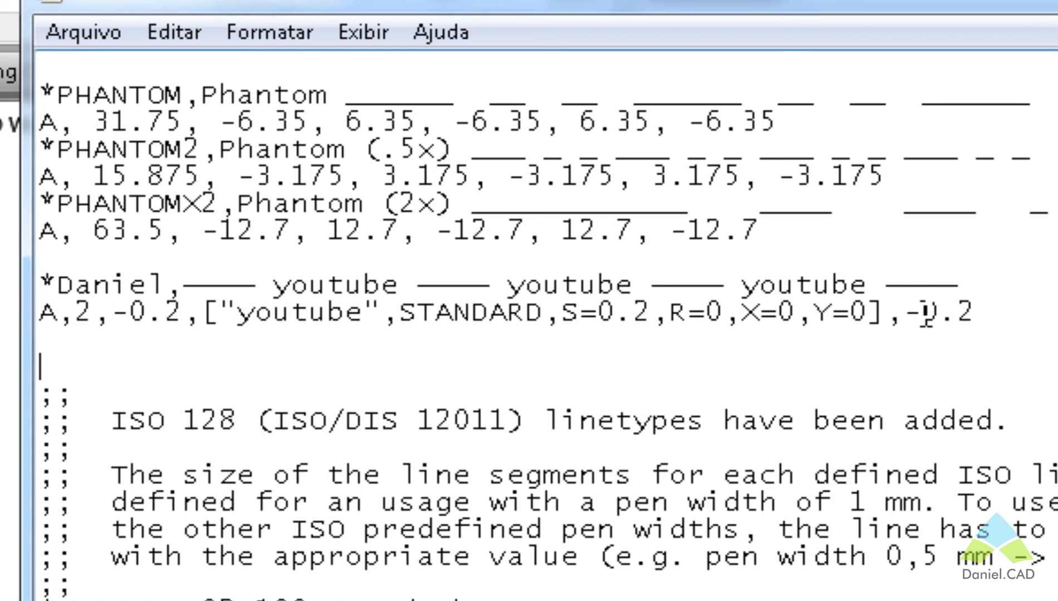
{"action": "left_click_drag", "start_coordinate": [923, 313], "coordinate": [936, 316]}
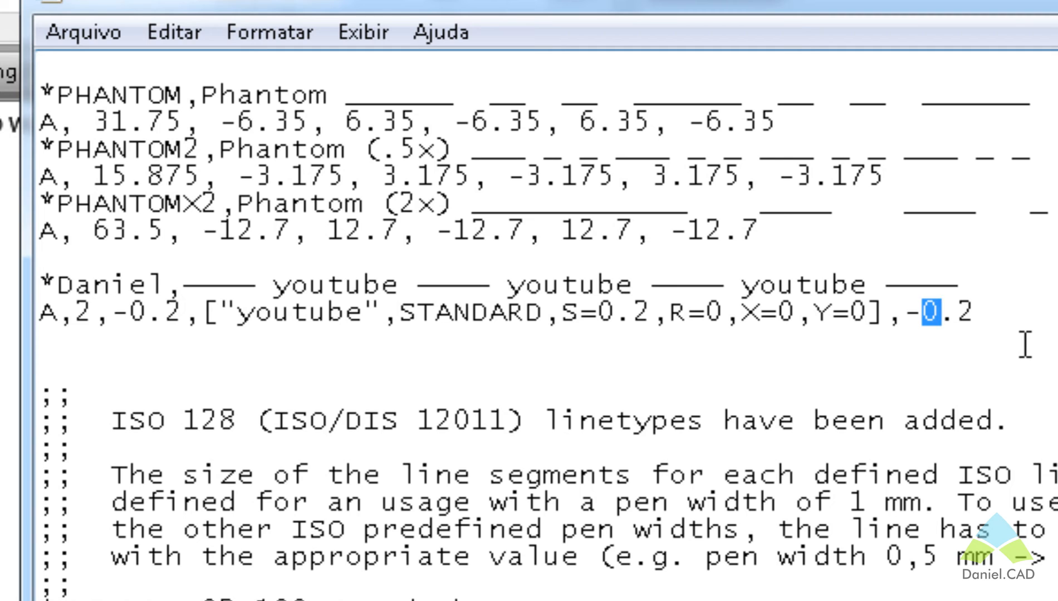
{"action": "type", "text": "1"}
- Highlight the edited two-line definition of the custom youtube linetype in acadiso.lin
{"action": "left_click_drag", "start_coordinate": [1006, 314], "coordinate": [11, 296]}
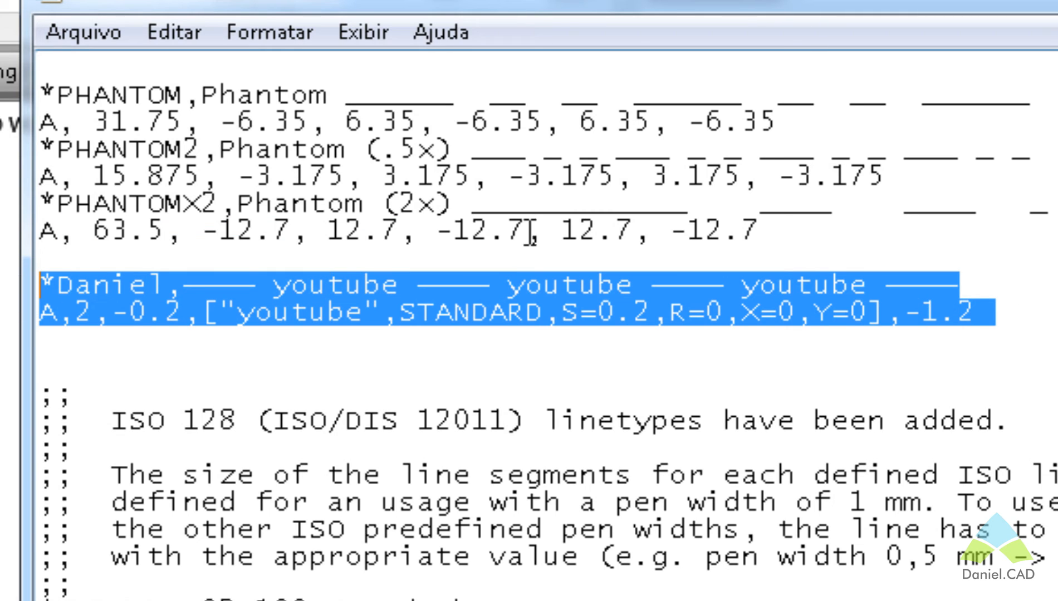
{"action": "left_click", "coordinate": [86, 32]}
{"action": "mouse_move", "coordinate": [222, 16]}
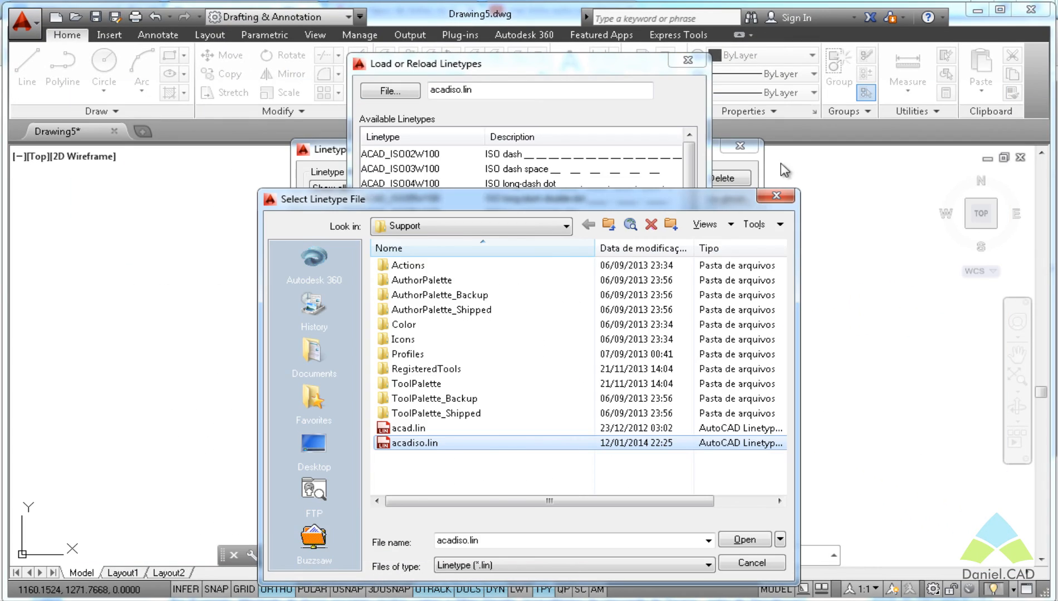
- Dismiss the linetype file, loading and manager dialogs, and switch back to acadiso.lin in Notepad
{"action": "left_click", "coordinate": [776, 195]}
{"action": "left_click", "coordinate": [688, 60]}
{"action": "left_click", "coordinate": [752, 150]}
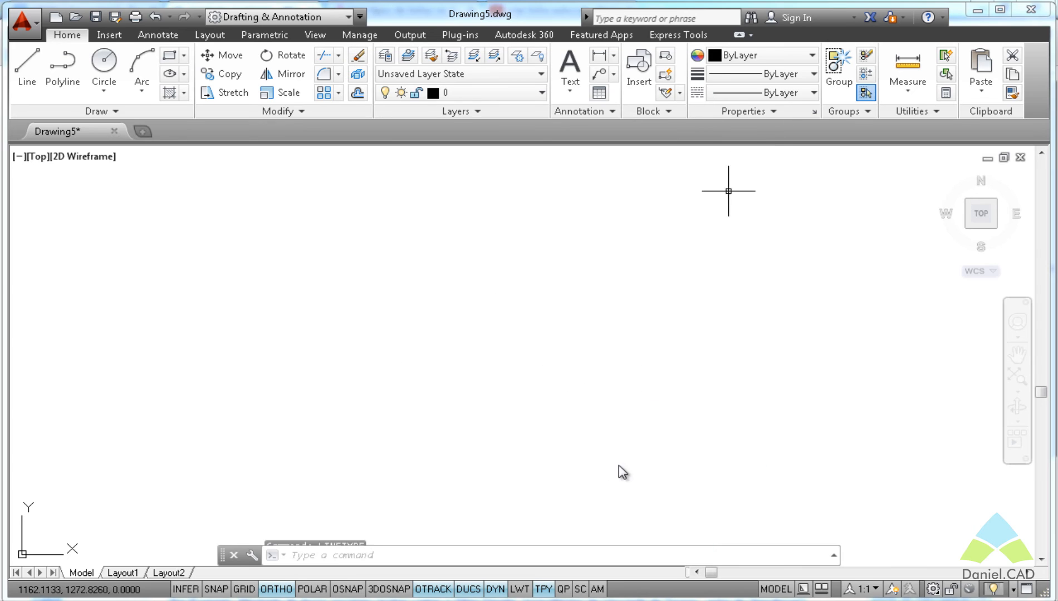
{"action": "key", "text": "alt+Tab"}
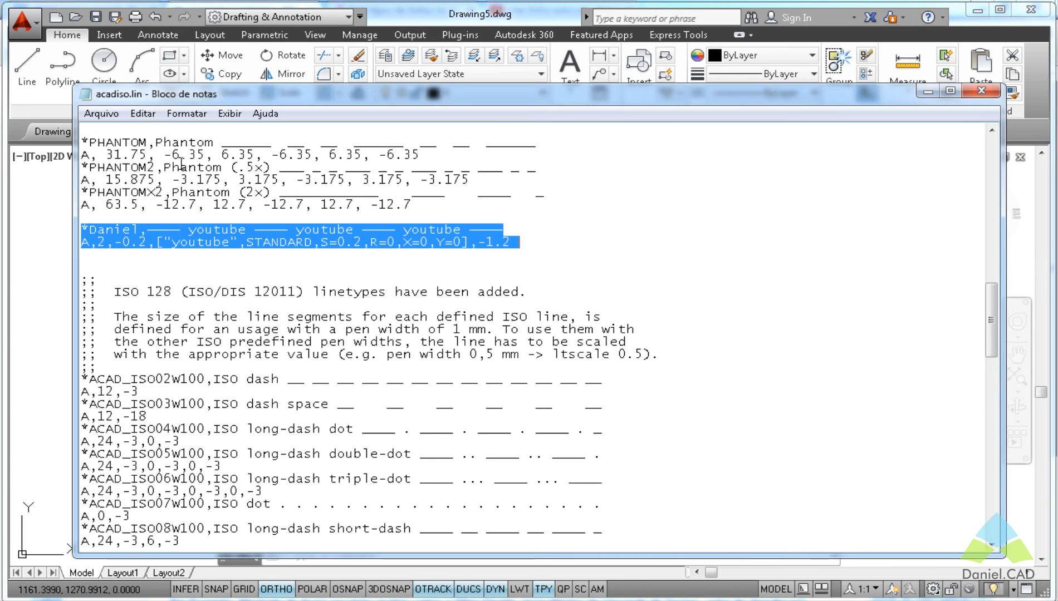
- Save the edited acadiso.lin and close Notepad to return to the AutoCAD drawing
{"action": "left_click", "coordinate": [101, 113]}
{"action": "left_click", "coordinate": [134, 166]}
{"action": "left_click", "coordinate": [670, 195]}
{"action": "left_click", "coordinate": [982, 93]}
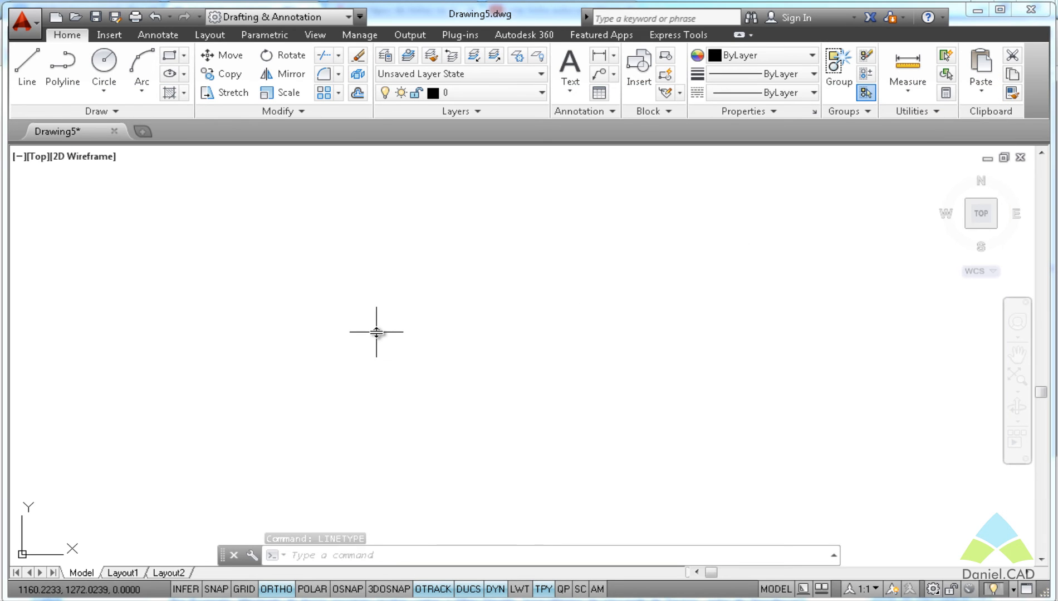
- Draw a horizontal line 20 units long in Drawing5
{"action": "type", "text": "l"}
{"action": "key", "text": "Return"}
{"action": "left_click", "coordinate": [280, 338]}
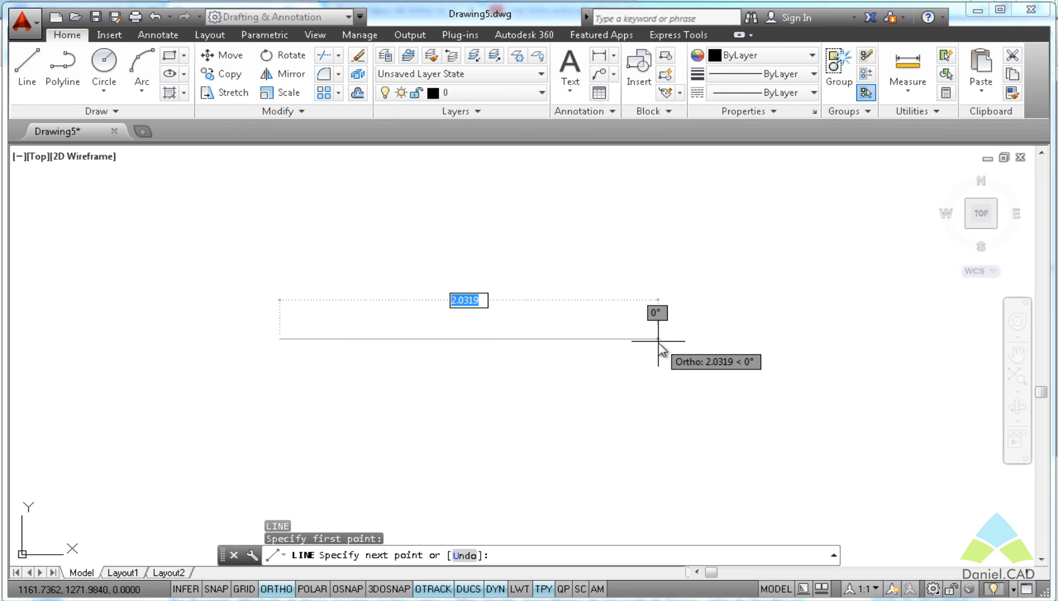
{"action": "type", "text": "20"}
{"action": "key", "text": "Return"}
{"action": "key", "text": "Escape"}
{"action": "scroll", "coordinate": [658, 342], "scroll_direction": "down", "scroll_amount": 5}
{"action": "scroll", "coordinate": [614, 377], "scroll_direction": "up", "scroll_amount": 1}
{"action": "middle_click_drag", "start_coordinate": [614, 378], "coordinate": [475, 399]}
- Move the 20-unit line to the Teste layer and inspect its linetype up close
{"action": "left_click", "coordinate": [558, 427]}
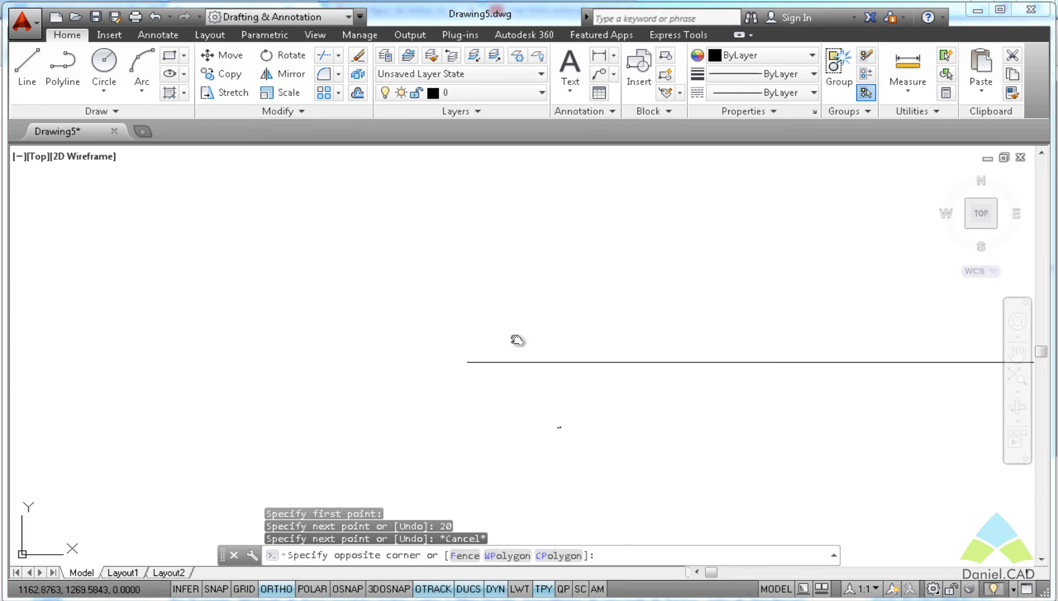
{"action": "left_click", "coordinate": [514, 337]}
{"action": "left_click", "coordinate": [470, 94]}
{"action": "left_click", "coordinate": [472, 131]}
{"action": "key", "text": "Escape"}
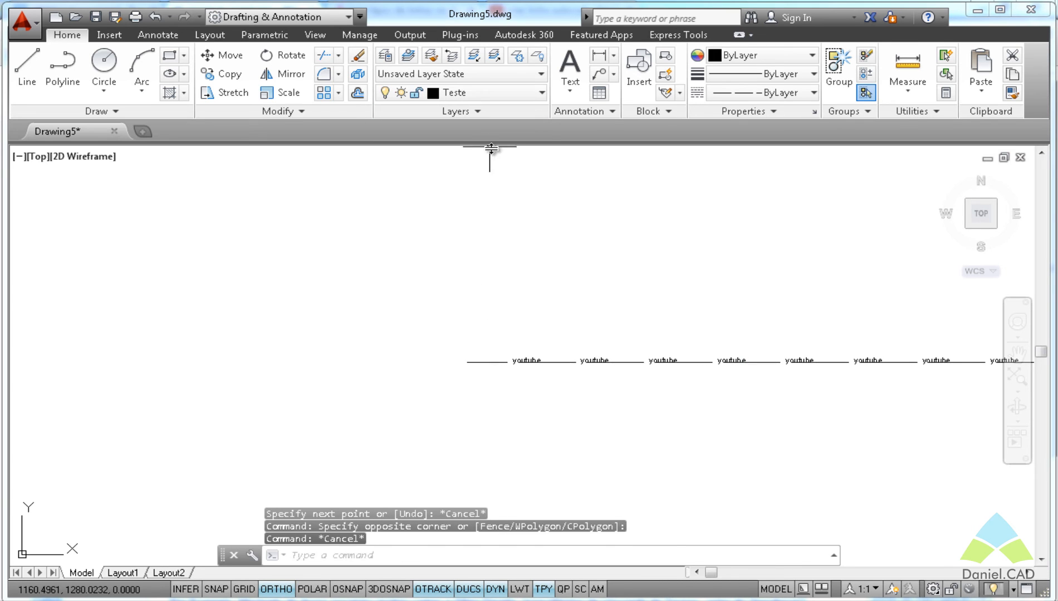
{"action": "key", "text": "Escape"}
{"action": "scroll", "coordinate": [567, 362], "scroll_direction": "up", "scroll_amount": 4}
{"action": "scroll", "coordinate": [478, 344], "scroll_direction": "up", "scroll_amount": 2}
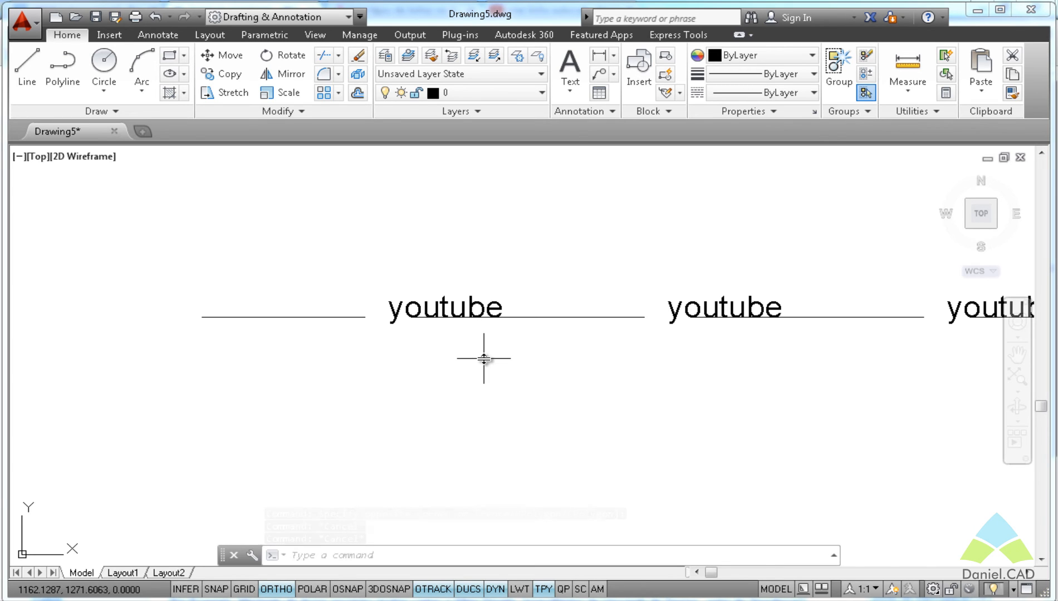
- Close Drawing5 without saving and create a new drawing from the acadiso.dwt template
{"action": "left_click", "coordinate": [1020, 157]}
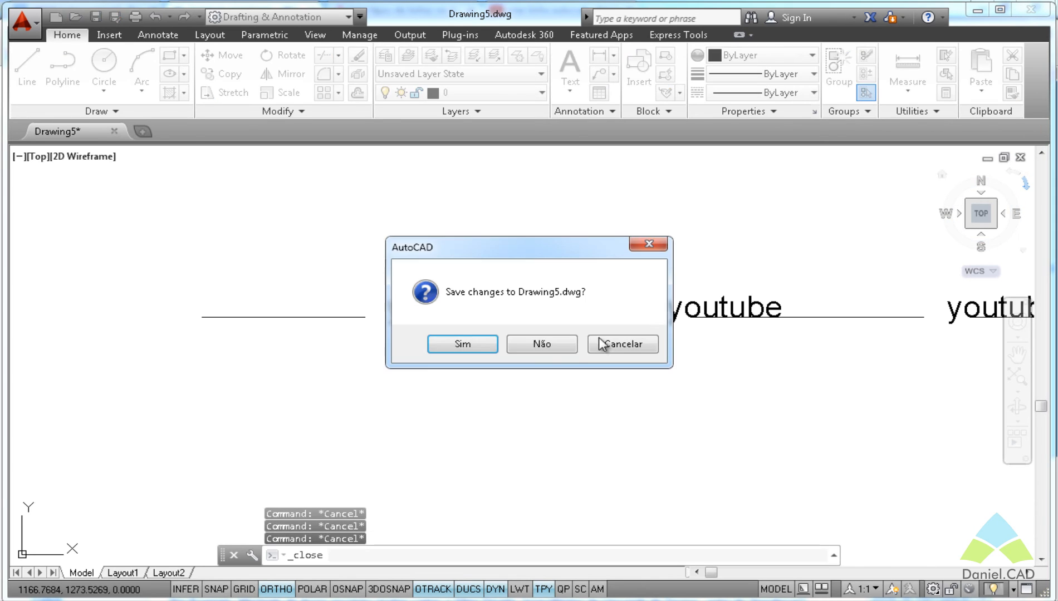
{"action": "left_click", "coordinate": [540, 342]}
{"action": "left_click", "coordinate": [51, 19]}
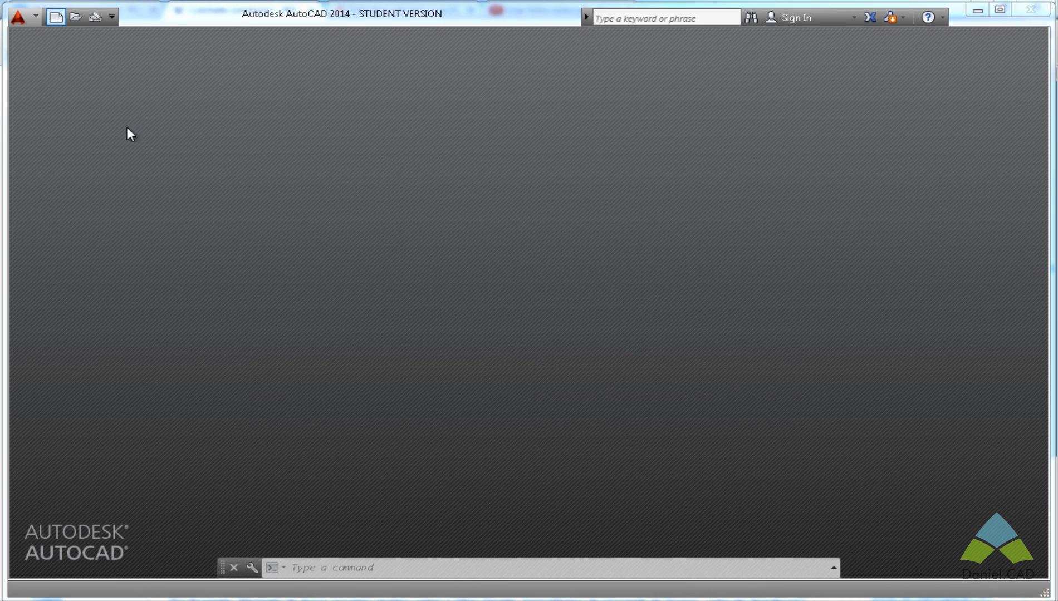
{"action": "left_click", "coordinate": [736, 461]}
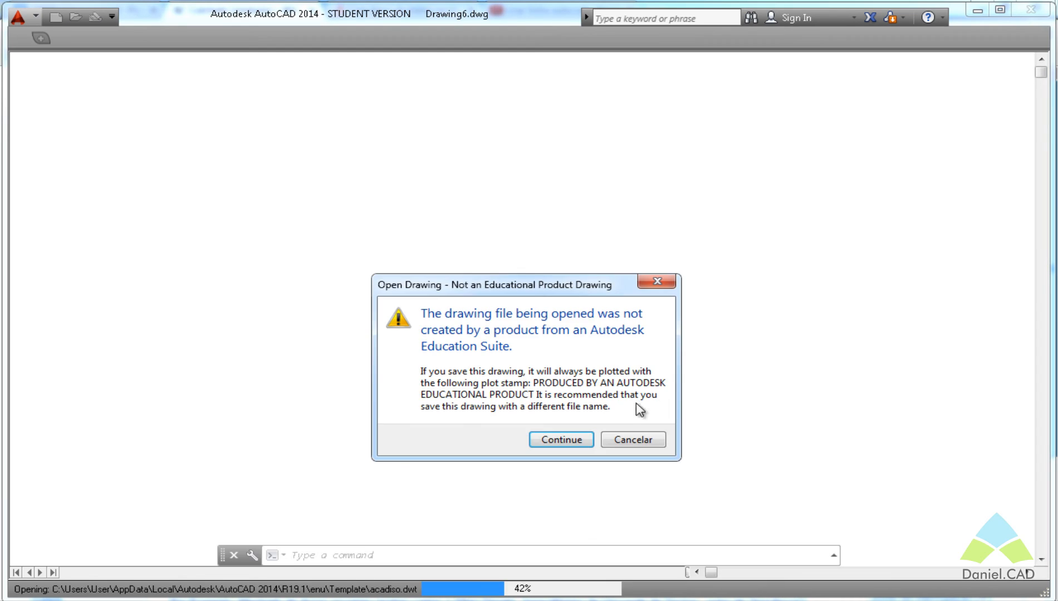
{"action": "left_click", "coordinate": [584, 439]}
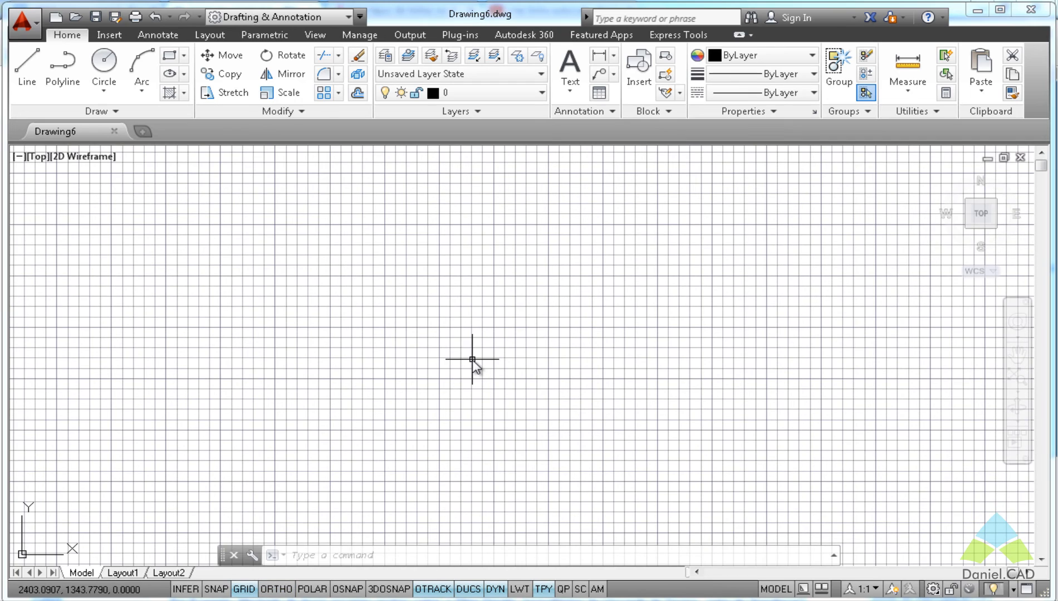
- Turn the grid off and draw a horizontal line 20 units long with Ortho on
{"action": "key", "text": "F7"}
{"action": "type", "text": "l"}
{"action": "key", "text": "Return"}
{"action": "left_click", "coordinate": [273, 331]}
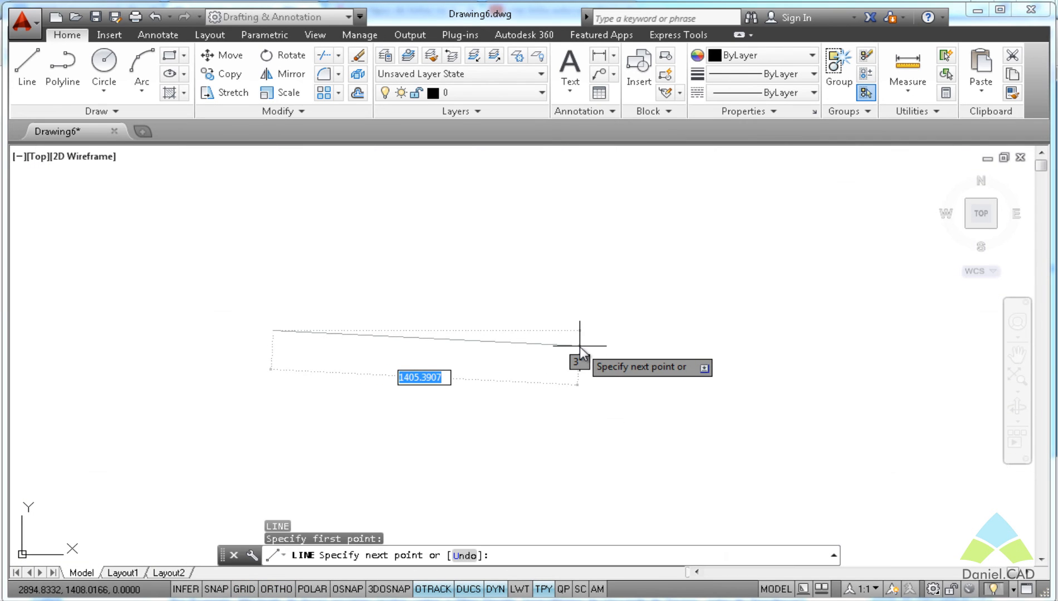
{"action": "key", "text": "F8"}
{"action": "type", "text": "20"}
{"action": "key", "text": "Return"}
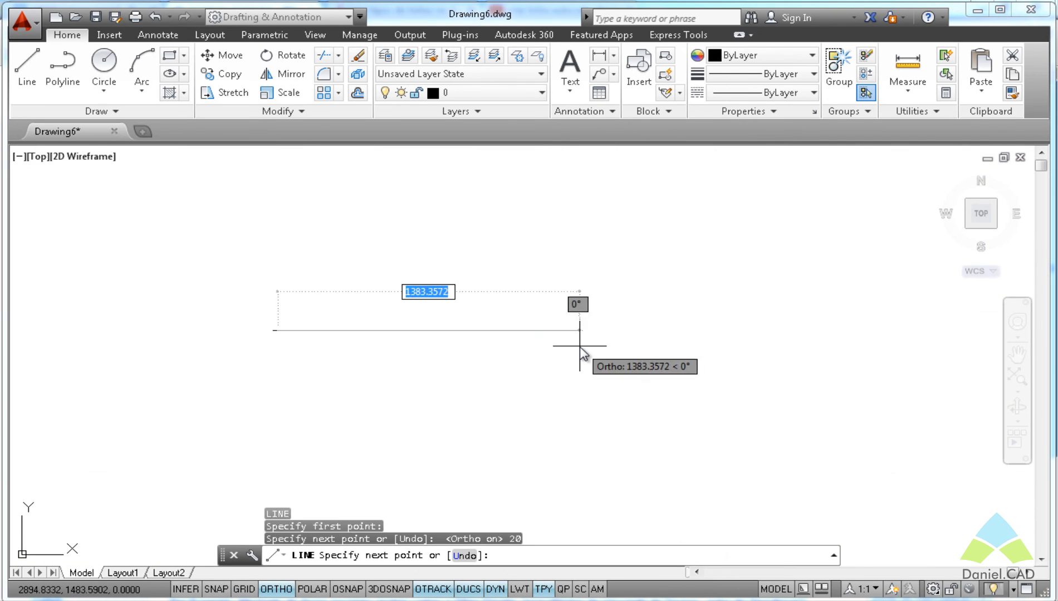
{"action": "key", "text": "Escape"}
{"action": "scroll", "coordinate": [250, 328], "scroll_direction": "up", "scroll_amount": 5}
{"action": "scroll", "coordinate": [389, 317], "scroll_direction": "up", "scroll_amount": 4}
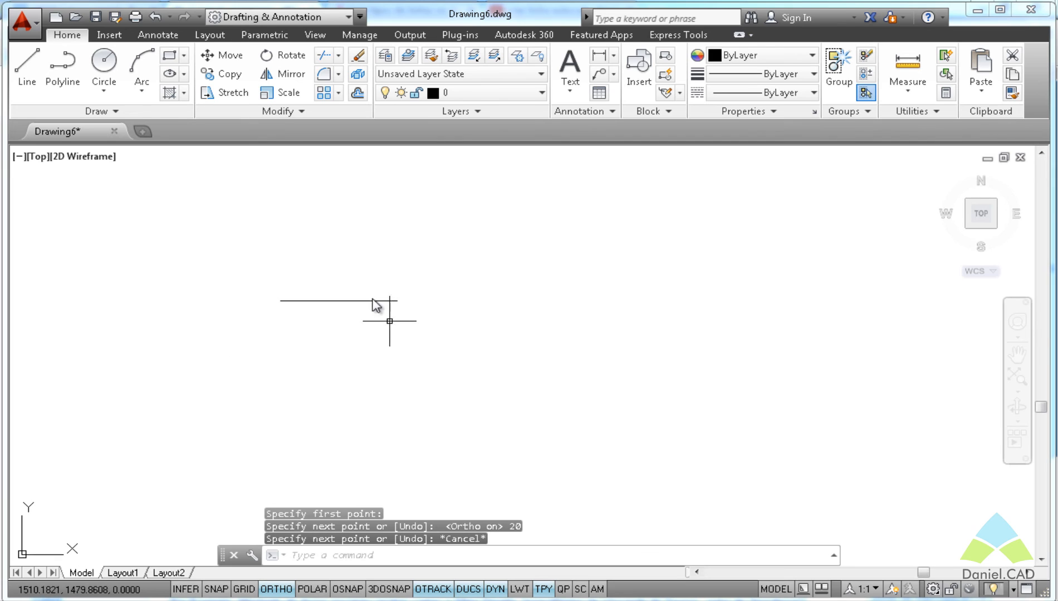
- Create a new layer named Teste
{"action": "left_click", "coordinate": [385, 56]}
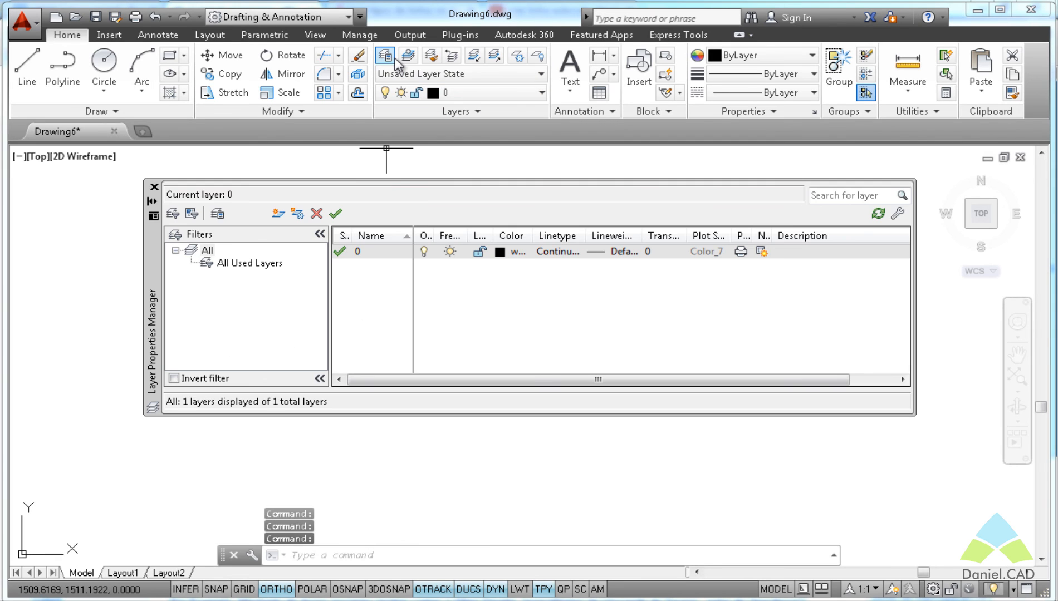
{"action": "left_click", "coordinate": [278, 213]}
{"action": "type", "text": "Teste"}
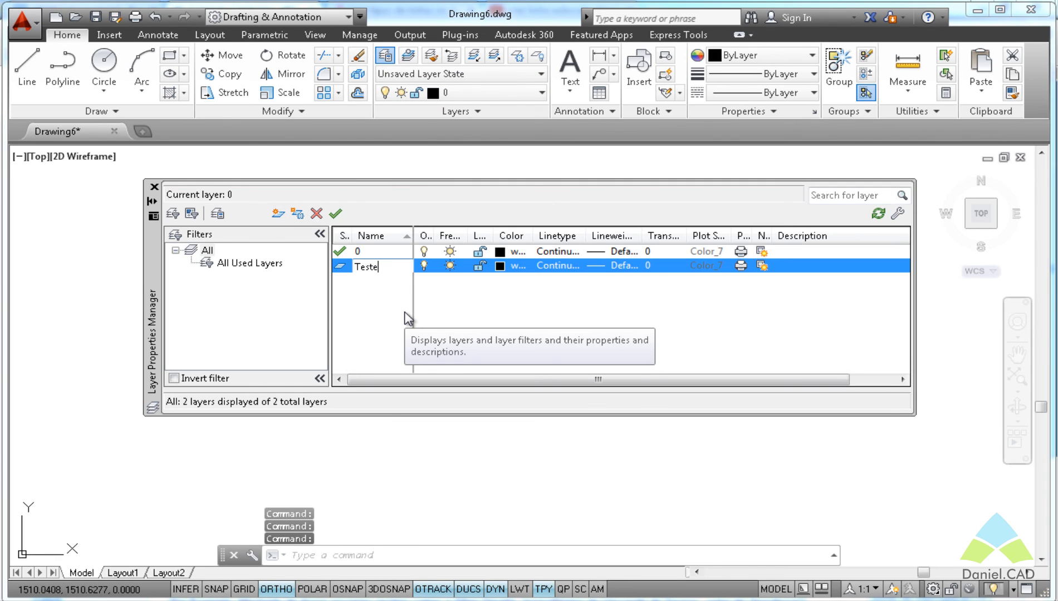
- Load the custom youtube linetype from acadiso.lin and assign it to the Teste layer
{"action": "left_click", "coordinate": [554, 265]}
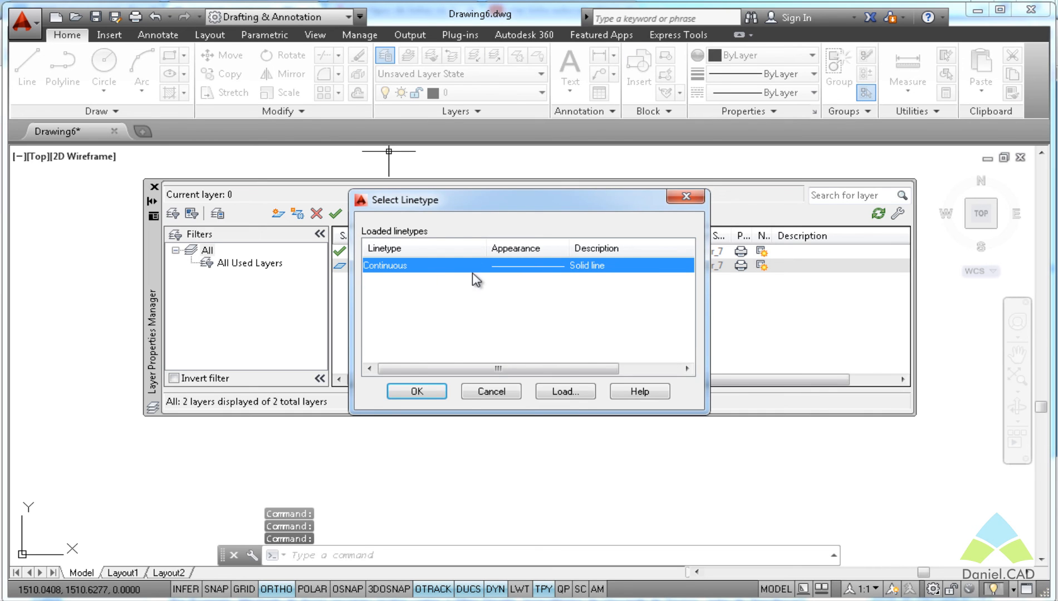
{"action": "left_click", "coordinate": [548, 394]}
{"action": "left_click", "coordinate": [420, 334]}
{"action": "scroll", "coordinate": [421, 334], "scroll_direction": "down", "scroll_amount": 1}
{"action": "left_click", "coordinate": [378, 423]}
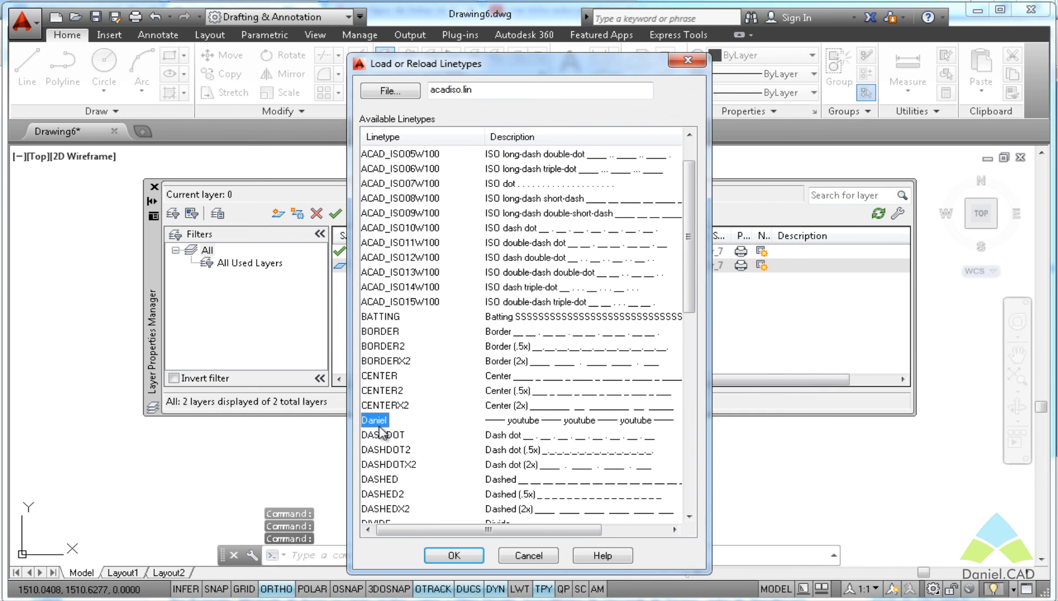
{"action": "left_click", "coordinate": [454, 556]}
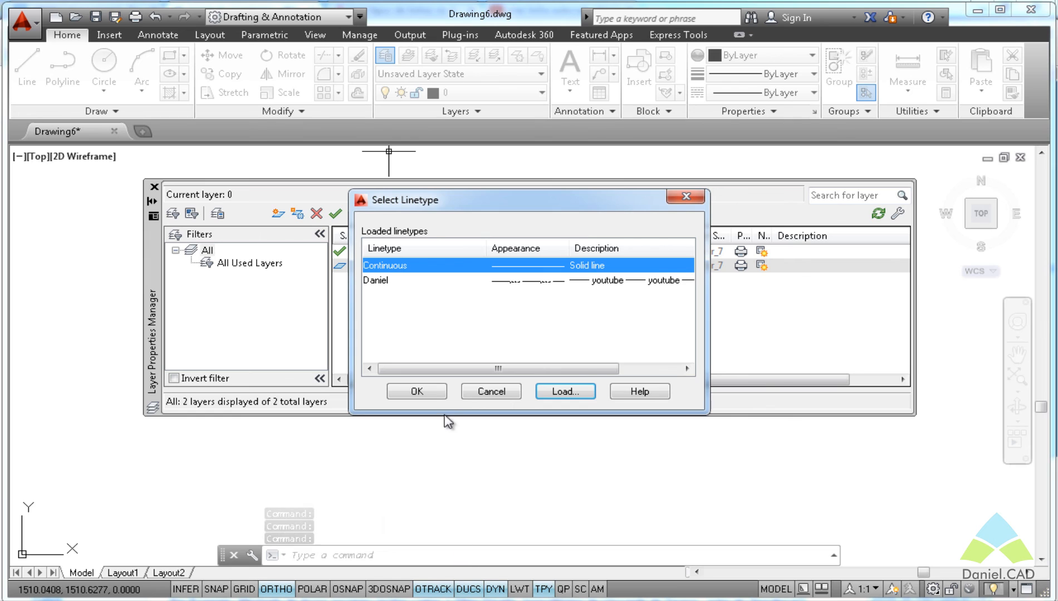
{"action": "left_click", "coordinate": [397, 282]}
{"action": "left_click", "coordinate": [416, 392]}
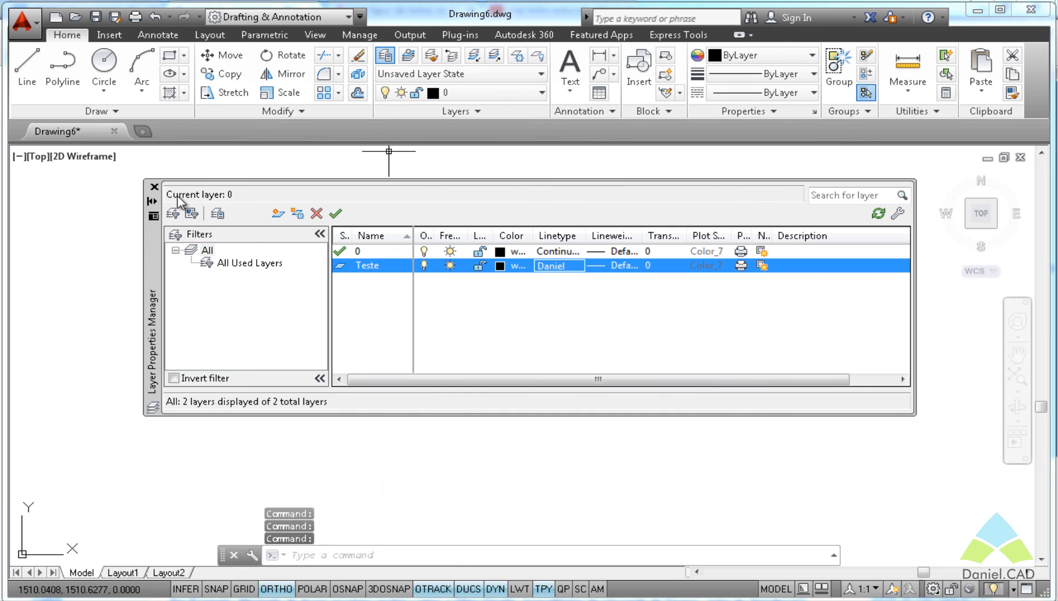
{"action": "left_click", "coordinate": [153, 188]}
- Move the 20-unit line to the Teste layer and inspect the spacing around its youtube text
{"action": "left_click", "coordinate": [463, 89]}
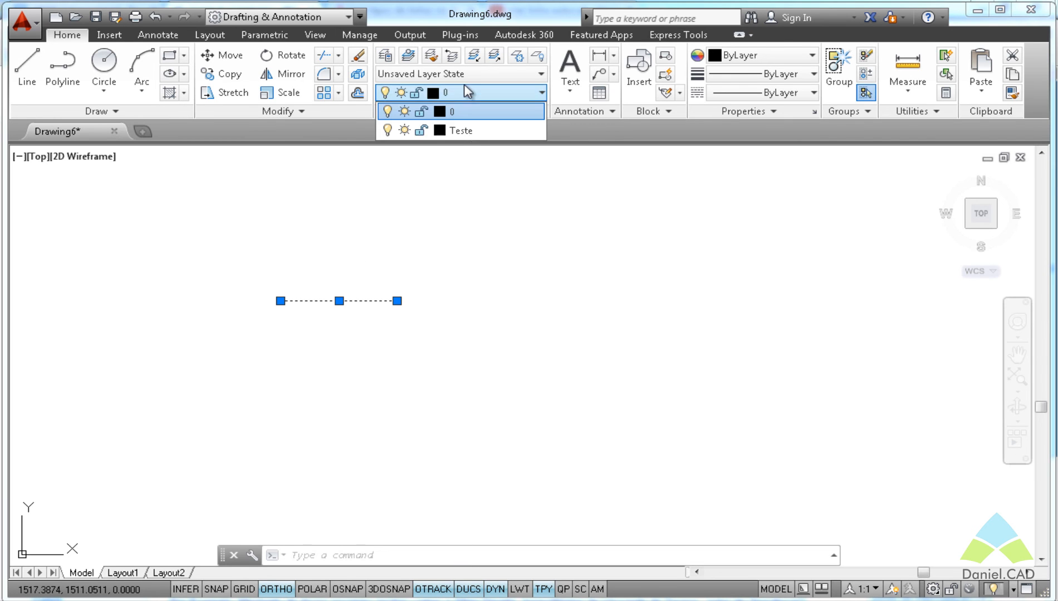
{"action": "left_click", "coordinate": [333, 298]}
{"action": "key", "text": "Escape"}
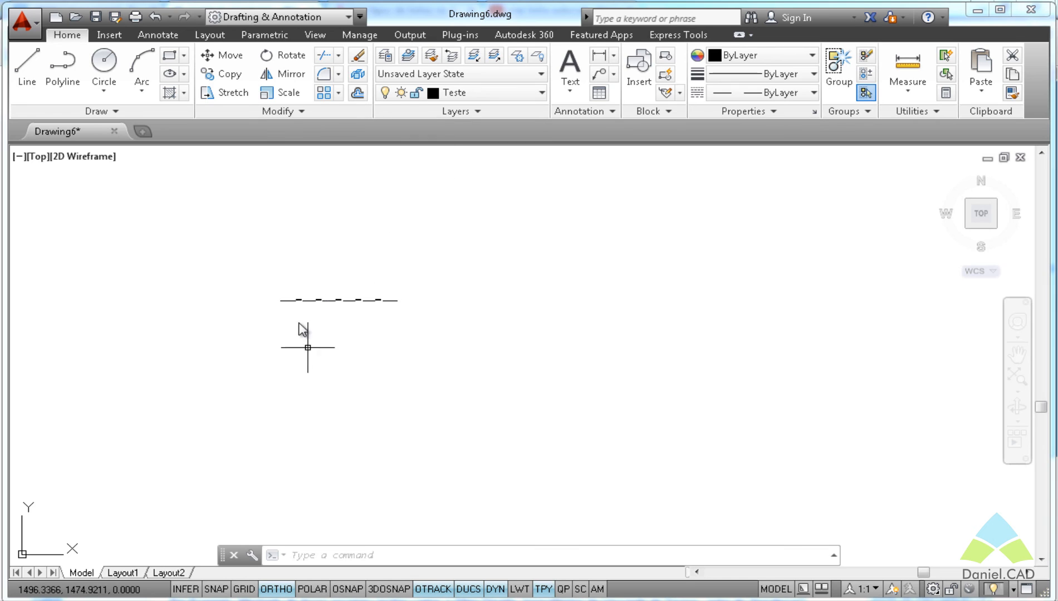
{"action": "scroll", "coordinate": [289, 298], "scroll_direction": "up", "scroll_amount": 6}
{"action": "scroll", "coordinate": [287, 299], "scroll_direction": "up", "scroll_amount": 4}
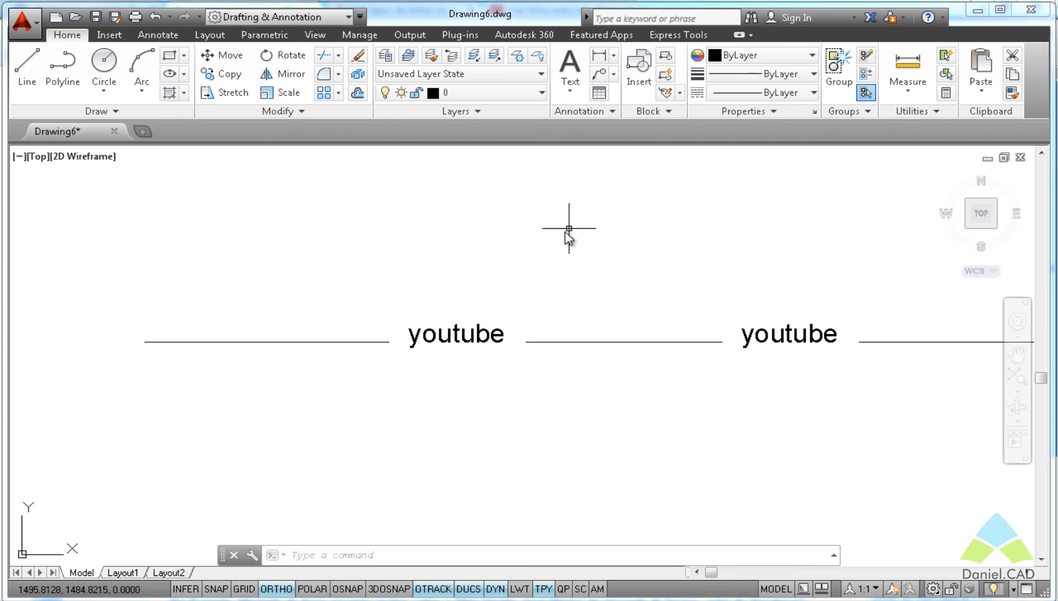
- Draw an open, stepped outline of five horizontal and vertical line segments above the youtube line
{"action": "scroll", "coordinate": [484, 442], "scroll_direction": "down", "scroll_amount": 5}
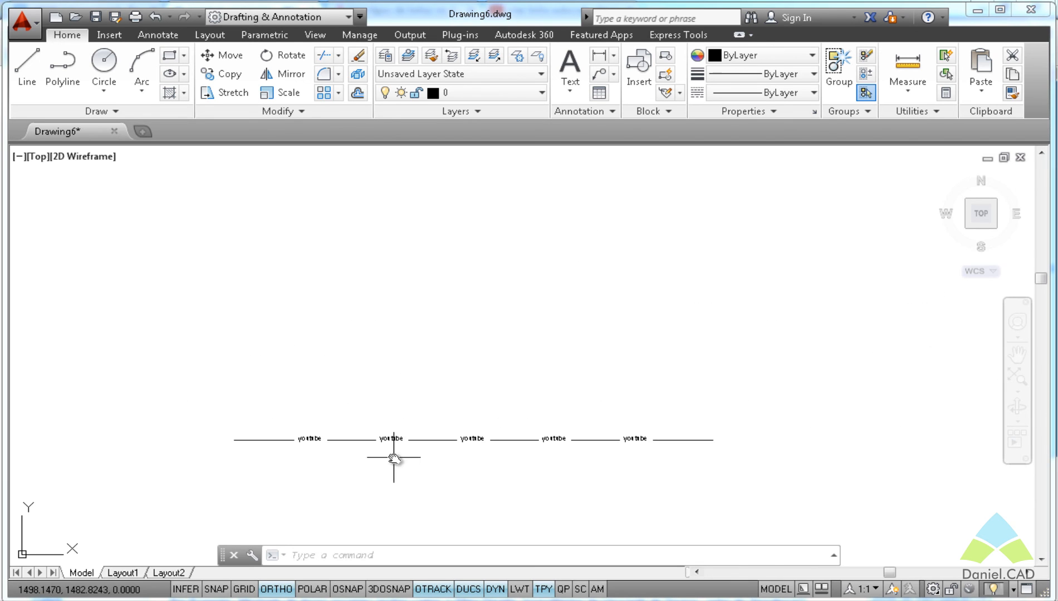
{"action": "type", "text": "l"}
{"action": "key", "text": "Return"}
{"action": "left_click", "coordinate": [250, 369]}
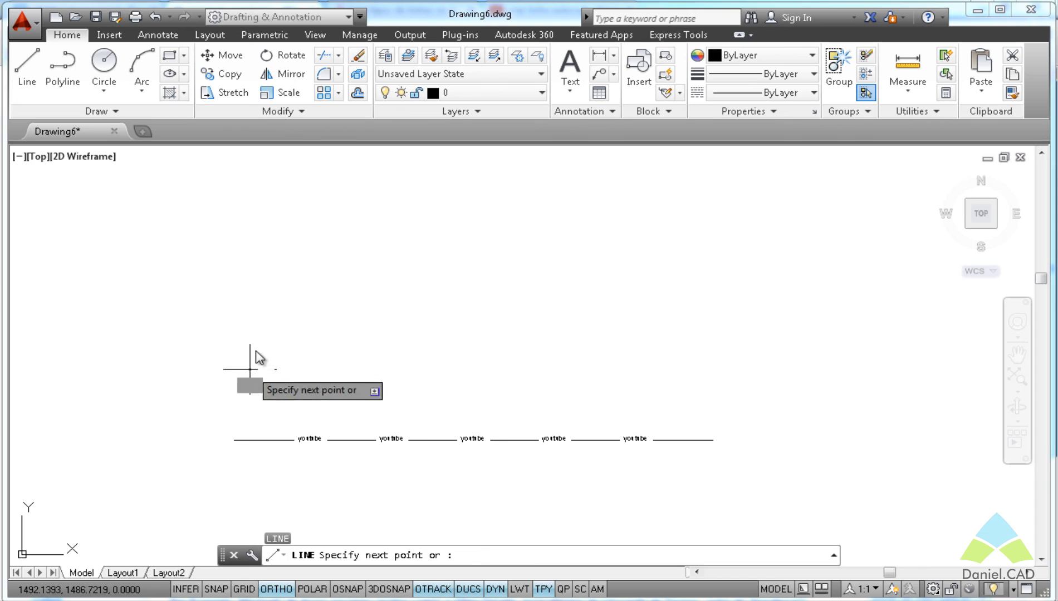
{"action": "left_click", "coordinate": [250, 183]}
{"action": "left_click", "coordinate": [566, 182]}
{"action": "left_click", "coordinate": [565, 270]}
{"action": "left_click", "coordinate": [709, 271]}
{"action": "left_click", "coordinate": [706, 335]}
{"action": "key", "text": "Escape"}
{"action": "key", "text": "Escape"}
{"action": "key", "text": "Escape"}
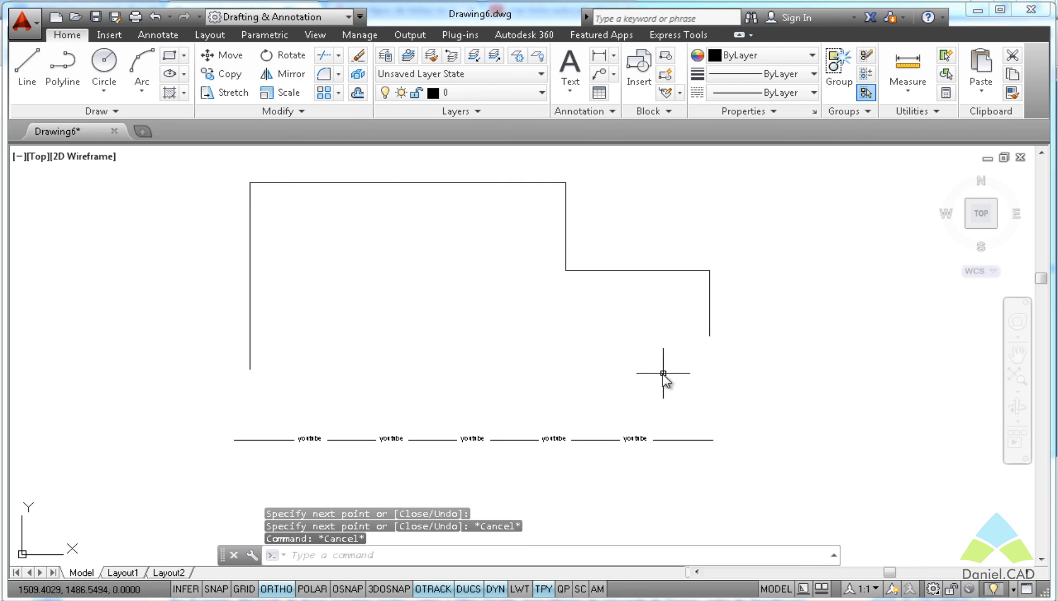
- Match the properties of the youtube line onto all segments of the stepped outline
{"action": "type", "text": "ma"}
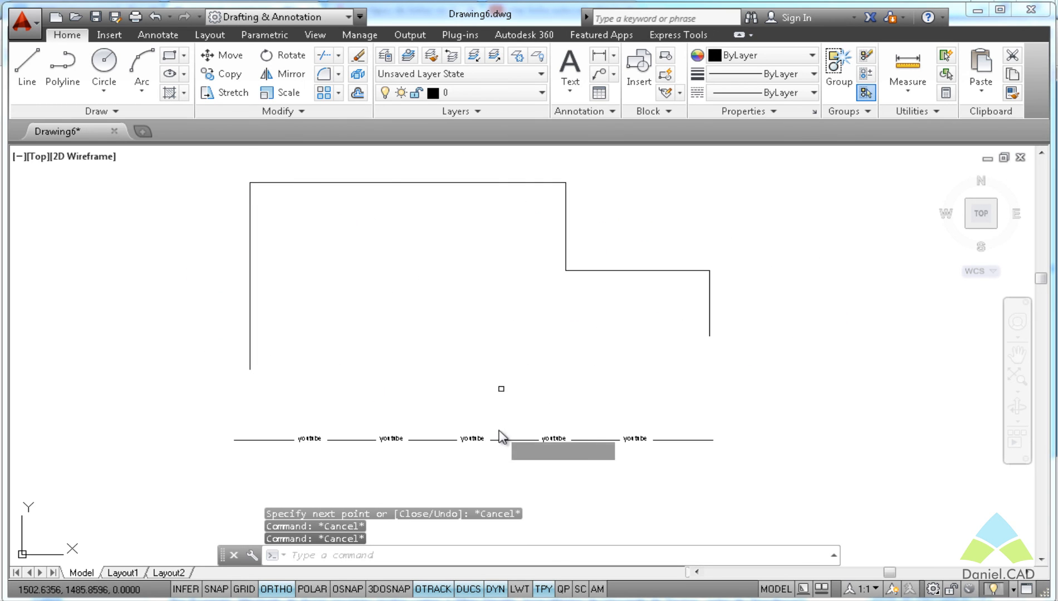
{"action": "key", "text": "Return"}
{"action": "left_click", "coordinate": [496, 440]}
{"action": "left_click", "coordinate": [862, 371]}
{"action": "left_click", "coordinate": [202, 170]}
{"action": "key", "text": "Escape"}
{"action": "key", "text": "Escape"}
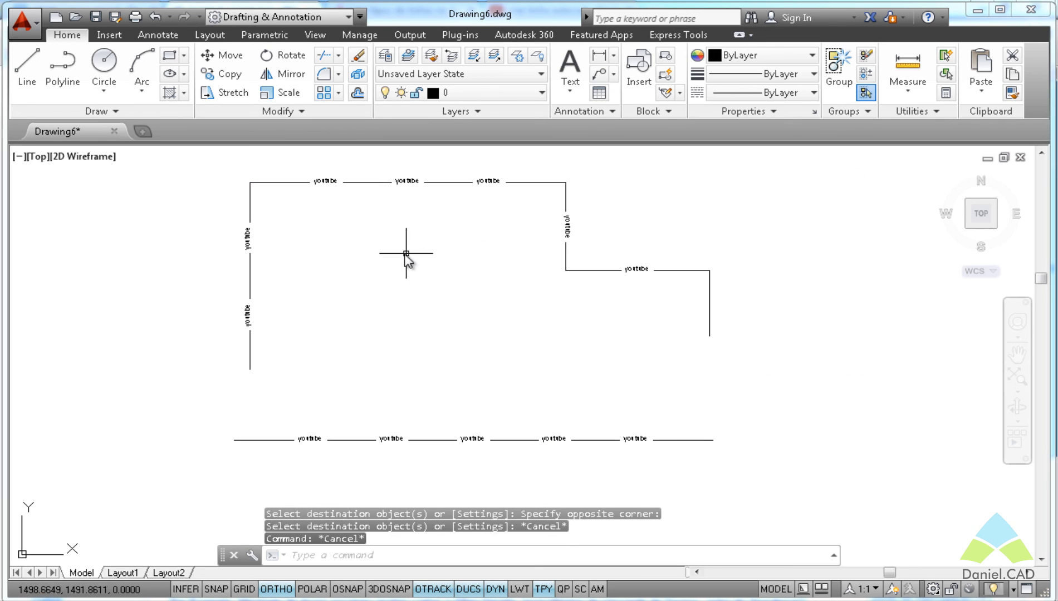
- Set the Teste layer's color to blue
{"action": "left_click", "coordinate": [444, 94]}
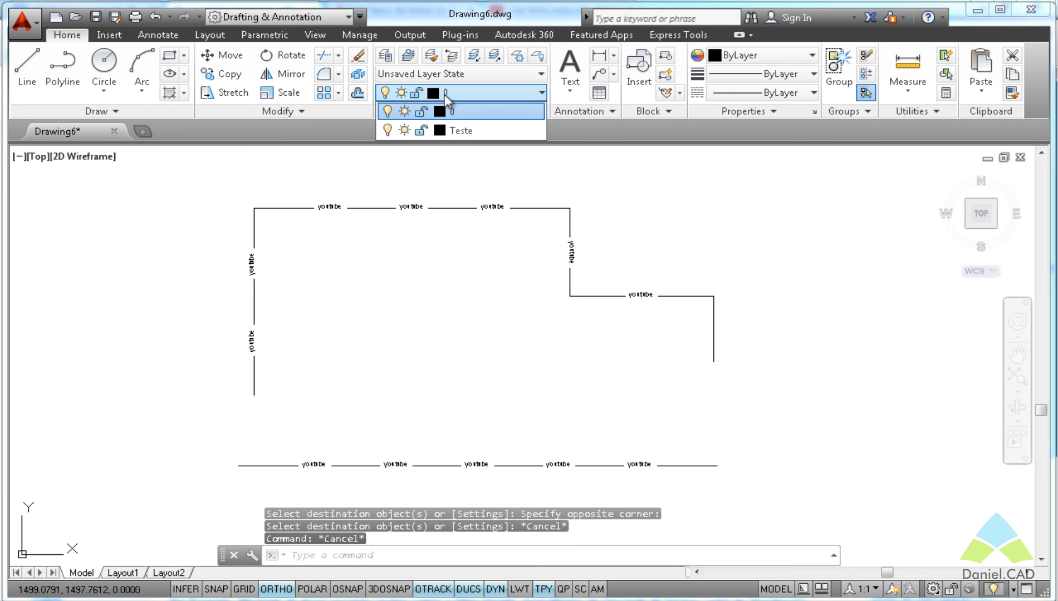
{"action": "left_click", "coordinate": [437, 128]}
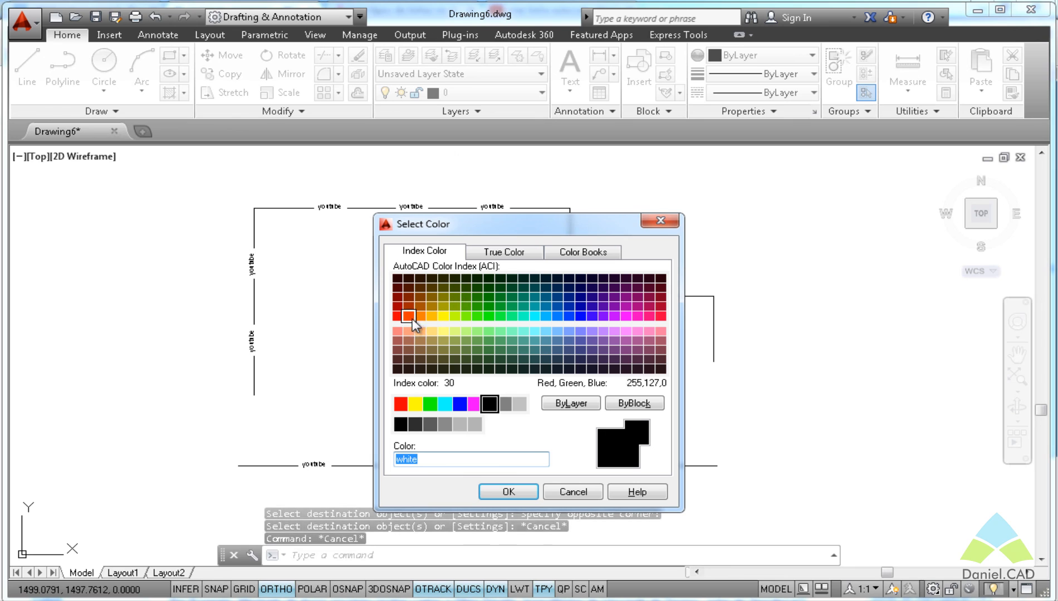
{"action": "left_click", "coordinate": [396, 316]}
{"action": "left_click", "coordinate": [459, 403]}
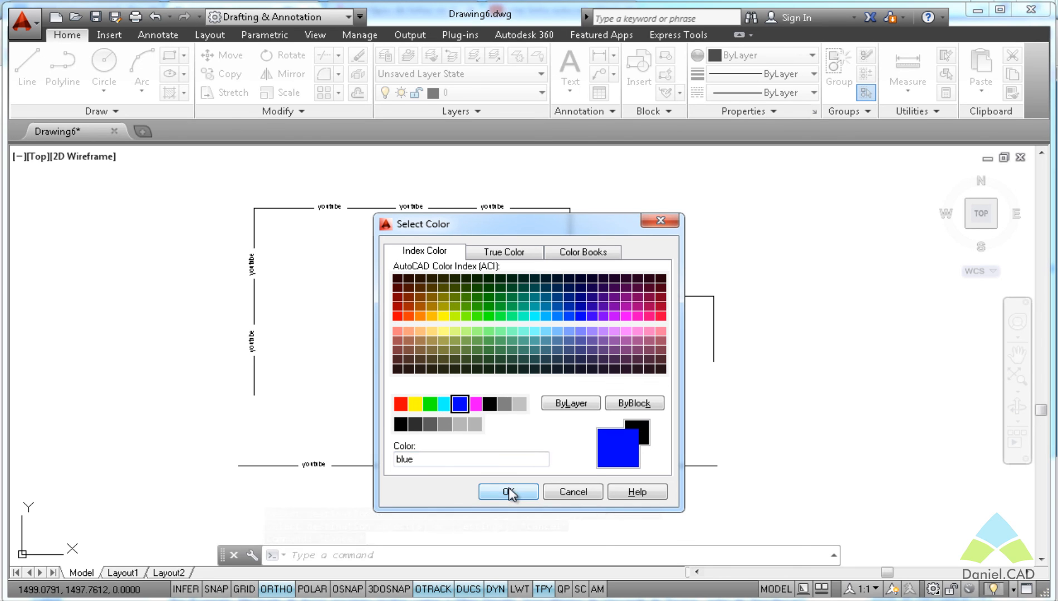
{"action": "left_click", "coordinate": [510, 492]}
- Examine the youtube linetype along the vertical and horizontal segments and at the corners of the stepped outline
{"action": "scroll", "coordinate": [251, 355], "scroll_direction": "up", "scroll_amount": 5}
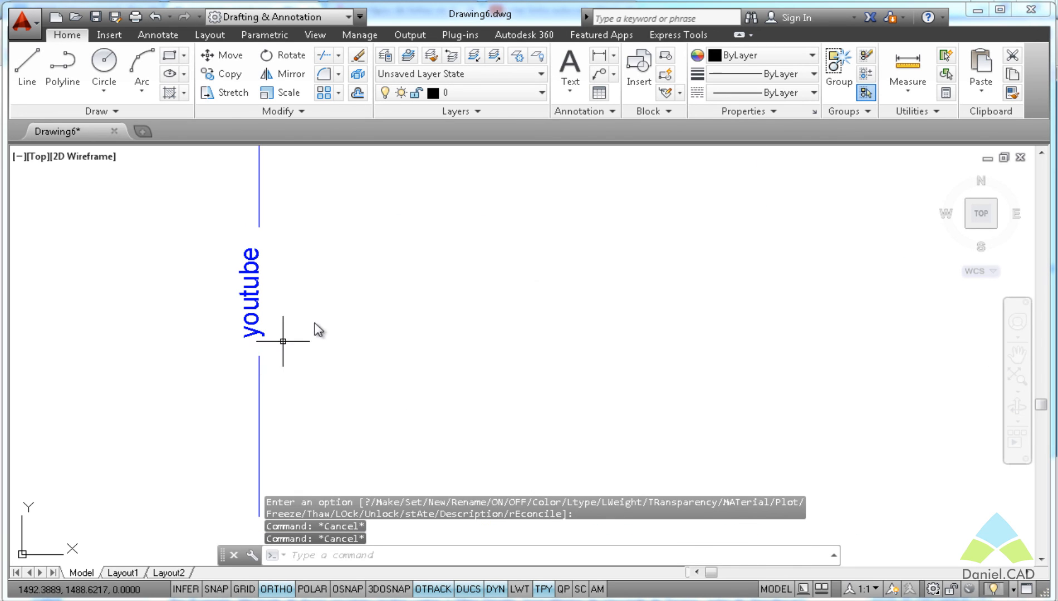
{"action": "scroll", "coordinate": [354, 310], "scroll_direction": "down", "scroll_amount": 4}
{"action": "middle_click_drag", "start_coordinate": [345, 348], "coordinate": [304, 402]}
{"action": "scroll", "coordinate": [311, 310], "scroll_direction": "up", "scroll_amount": 3}
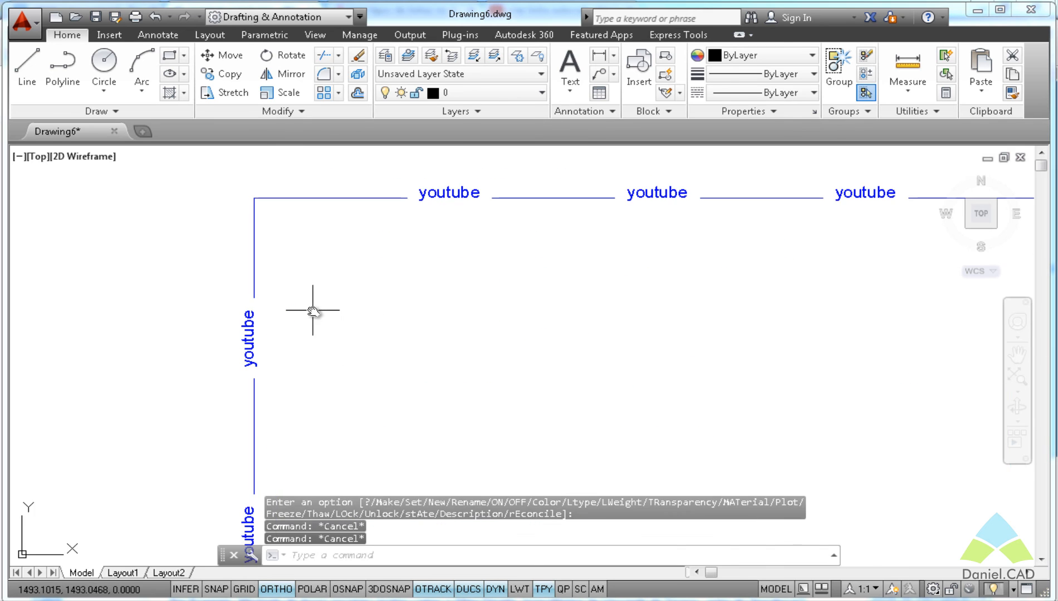
{"action": "scroll", "coordinate": [312, 309], "scroll_direction": "down", "scroll_amount": 2}
{"action": "middle_click_drag", "start_coordinate": [437, 342], "coordinate": [427, 303]}
{"action": "scroll", "coordinate": [670, 307], "scroll_direction": "up", "scroll_amount": 4}
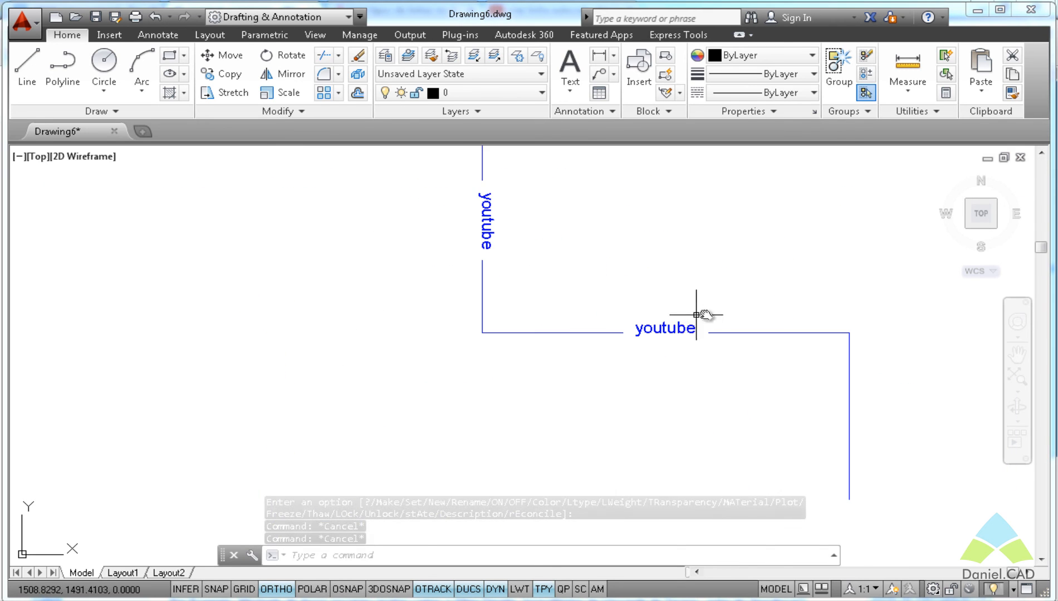
{"action": "scroll", "coordinate": [701, 313], "scroll_direction": "down", "scroll_amount": 4}
{"action": "middle_click_drag", "start_coordinate": [522, 324], "coordinate": [547, 313]}
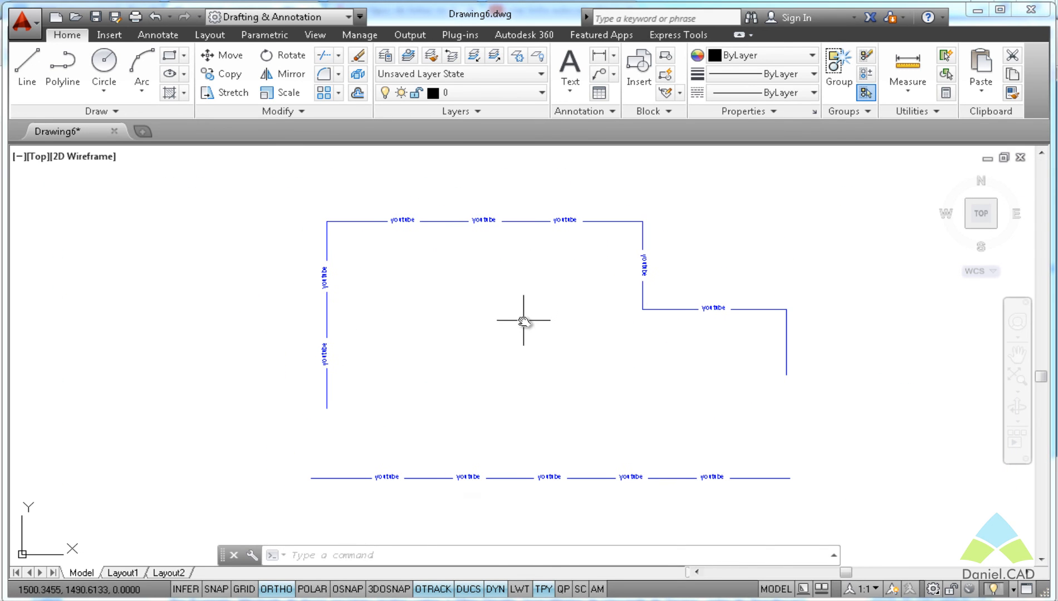
{"action": "middle_click", "coordinate": [522, 320]}
{"action": "middle_click", "coordinate": [522, 321]}
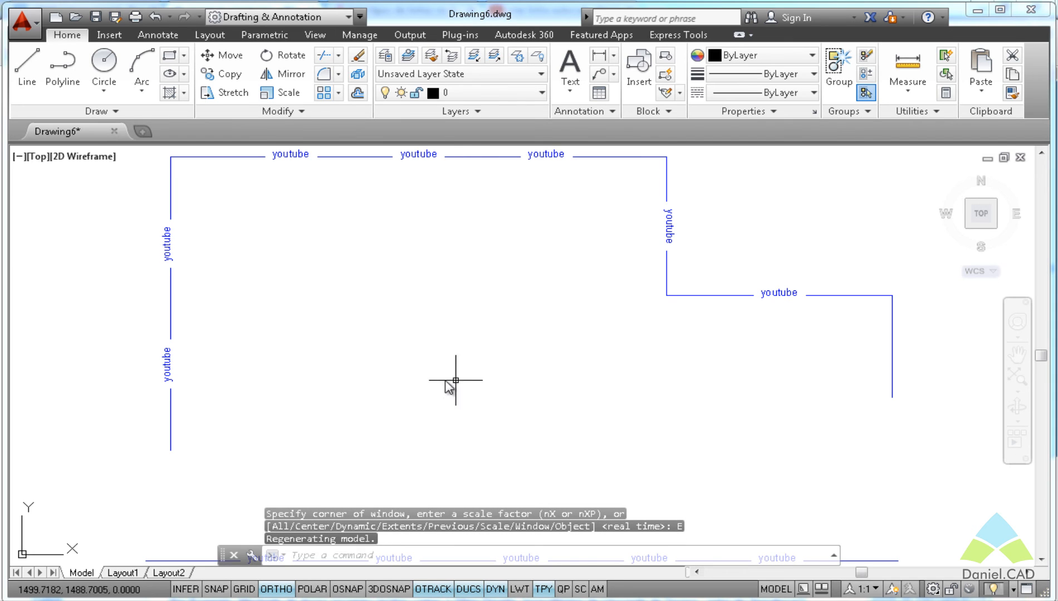